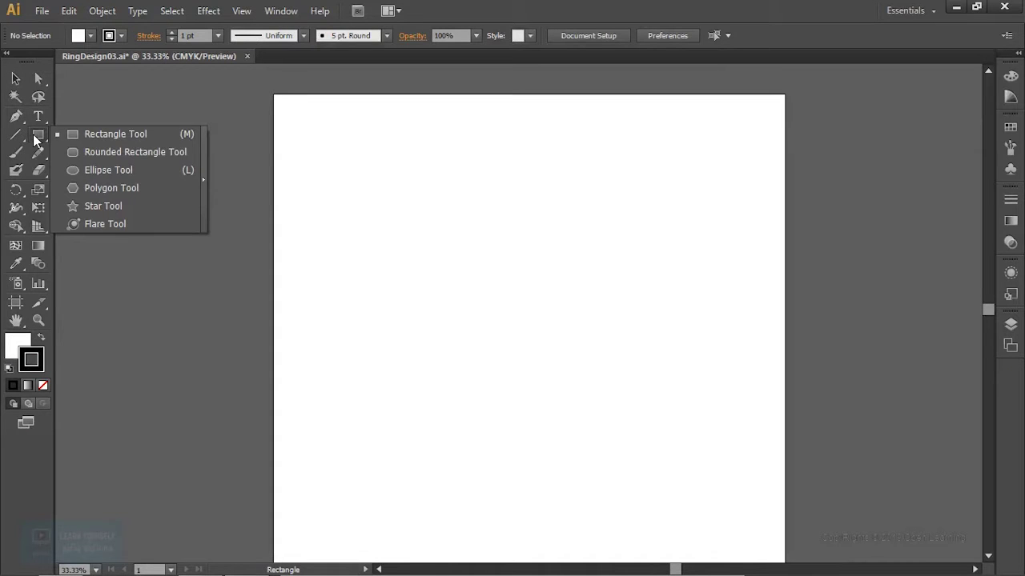
- Draw a hexagon with the Polygon Tool near the artboard's top left
{"action": "left_click_drag", "start_coordinate": [35, 137], "coordinate": [99, 192]}
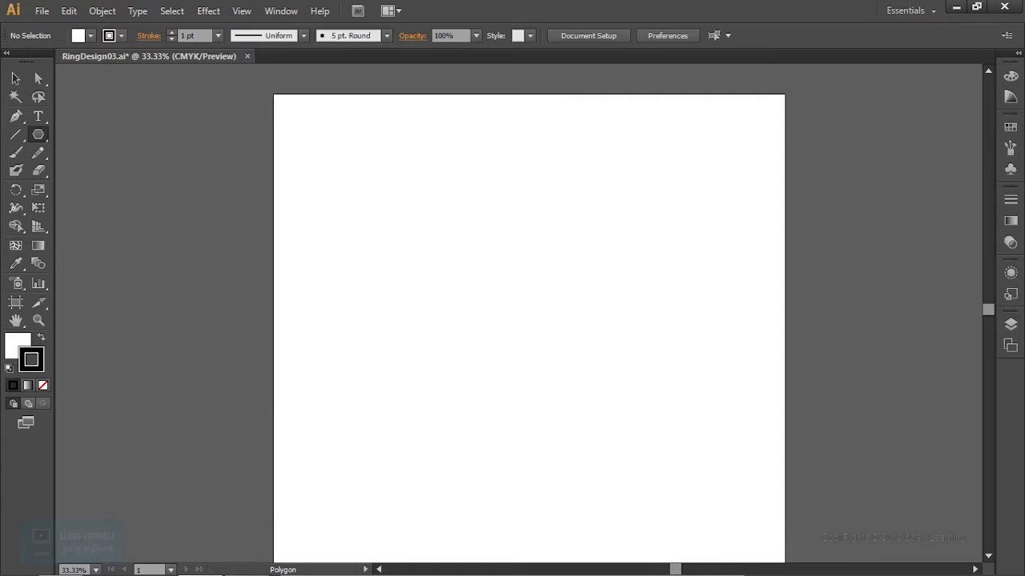
{"action": "left_click_drag", "start_coordinate": [376, 185], "coordinate": [377, 184]}
{"action": "key", "text": "ctrl+plus"}
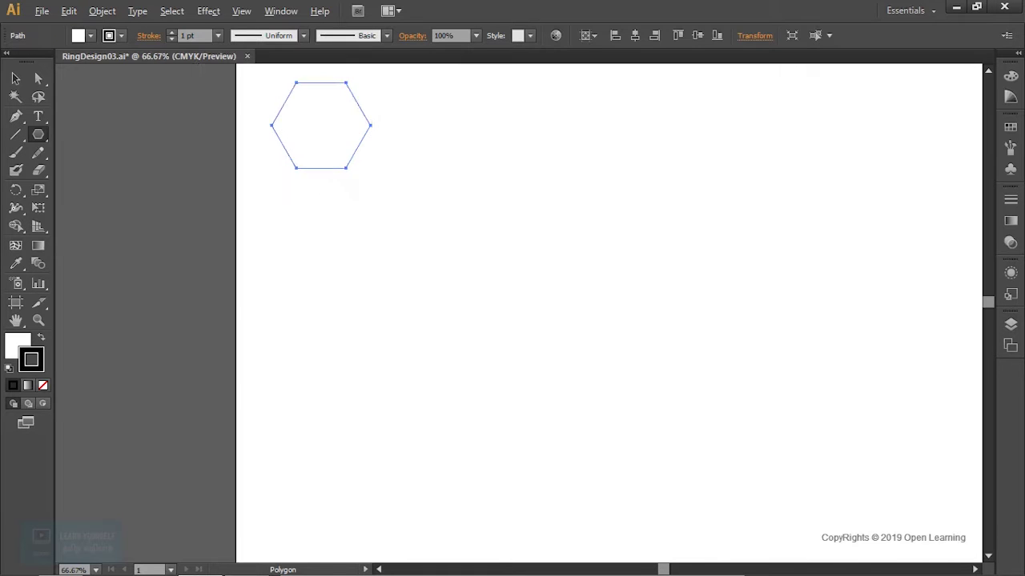
{"action": "key", "text": "v"}
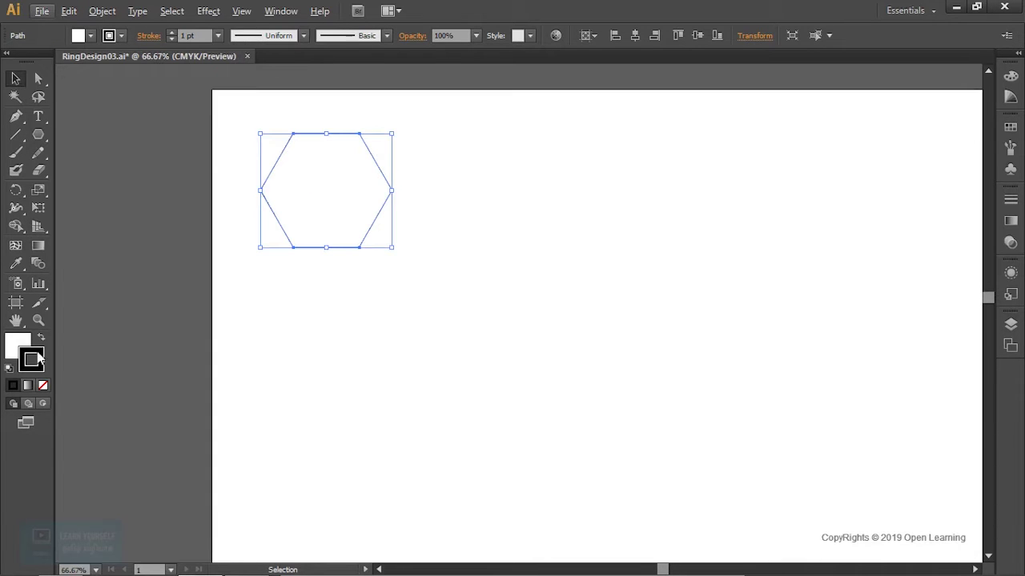
- Give the hexagon a teal stroke with no fill via the Color Picker
{"action": "left_click", "coordinate": [29, 351]}
{"action": "double_click", "coordinate": [31, 359]}
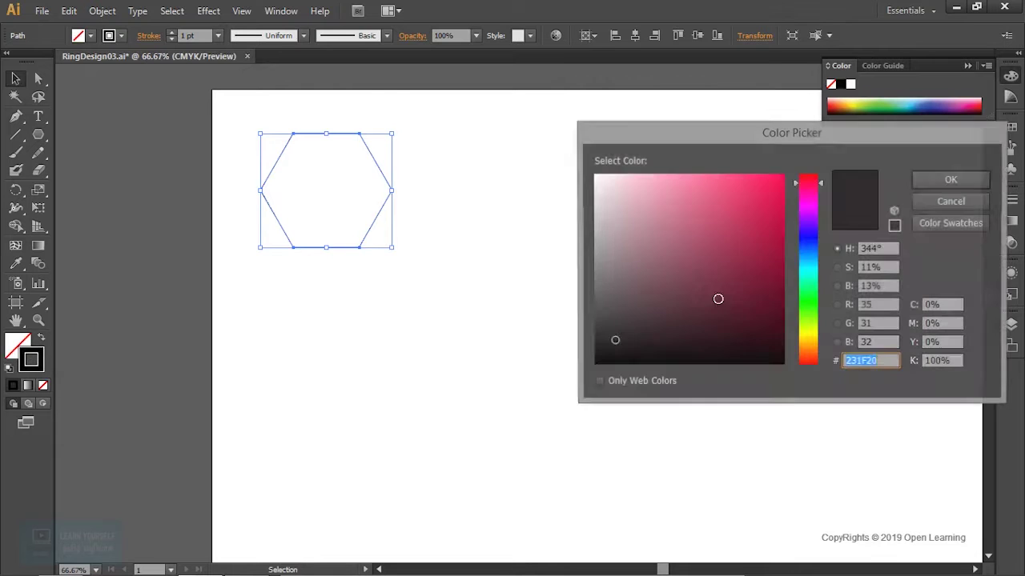
{"action": "left_click_drag", "start_coordinate": [809, 302], "coordinate": [809, 272]}
{"action": "left_click", "coordinate": [753, 196]}
{"action": "left_click", "coordinate": [951, 181]}
- Shrink the hexagon and copy it into a five-hexagon honeycomb cluster
{"action": "left_click", "coordinate": [373, 223]}
{"action": "mouse_move", "coordinate": [392, 247]}
{"action": "left_mouse_down"}
{"action": "mouse_move", "coordinate": [371, 229]}
{"action": "mouse_move", "coordinate": [446, 245]}
{"action": "mouse_move", "coordinate": [299, 338]}
{"action": "mouse_move", "coordinate": [446, 386]}
{"action": "mouse_move", "coordinate": [580, 280]}
{"action": "left_mouse_up"}
{"action": "key", "text": "ctrl+plus"}
{"action": "left_click", "coordinate": [645, 384]}
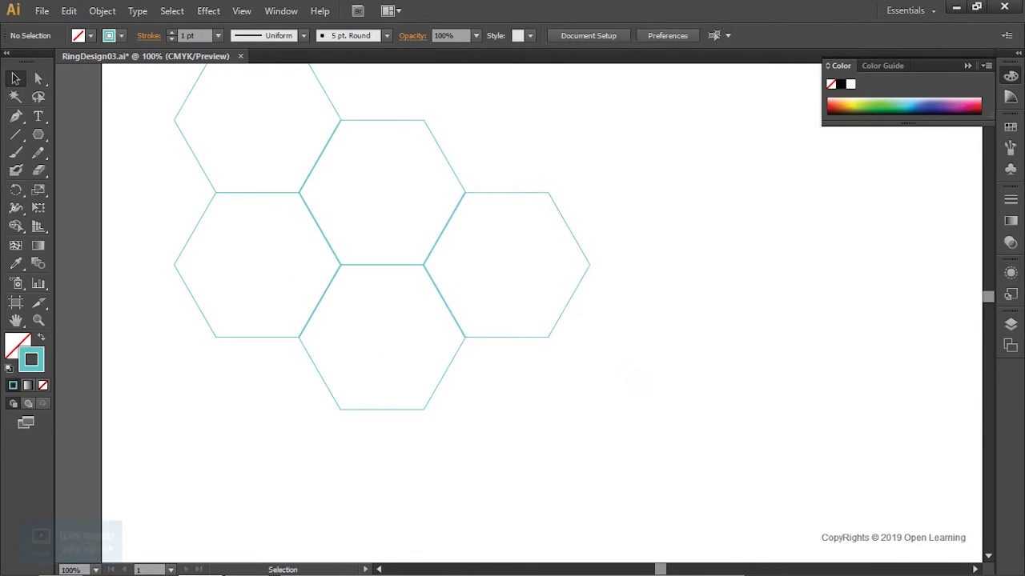
{"action": "key", "text": "ctrl+minus"}
{"action": "key", "text": "ctrl+minus"}
{"action": "left_click_drag", "start_coordinate": [504, 353], "coordinate": [384, 208]}
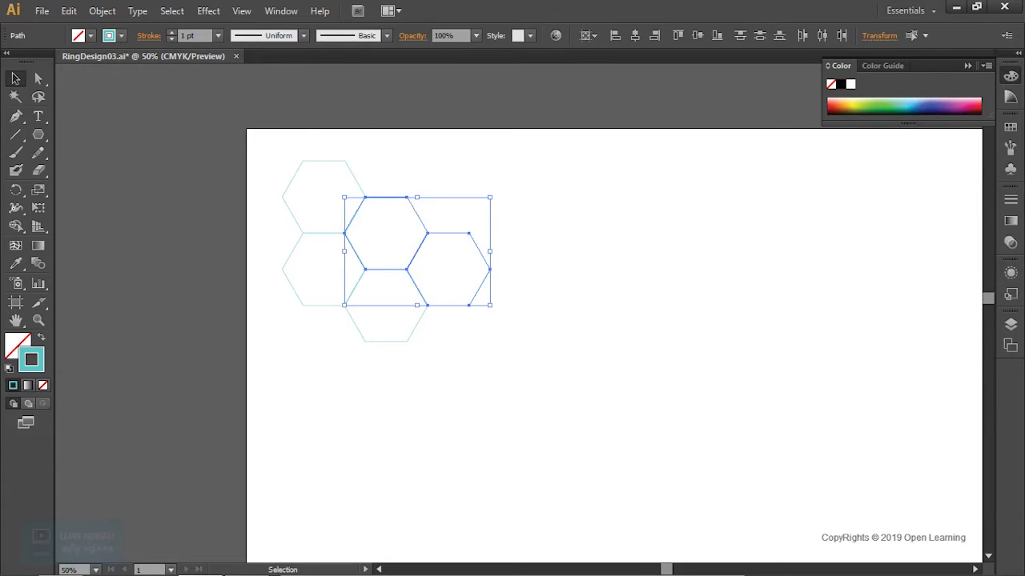
- Undo the last hexagon copies, then redo them twice to restore the cluster
{"action": "key", "text": "ctrl+z"}
{"action": "key", "text": "ctrl+z"}
{"action": "key", "text": "ctrl+z"}
{"action": "left_click", "coordinate": [69, 10]}
{"action": "left_click", "coordinate": [88, 45]}
{"action": "left_click", "coordinate": [69, 11]}
{"action": "left_click", "coordinate": [88, 45]}
- Copy three hexagons to the right as a second cluster
{"action": "left_click_drag", "start_coordinate": [422, 235], "coordinate": [637, 206]}
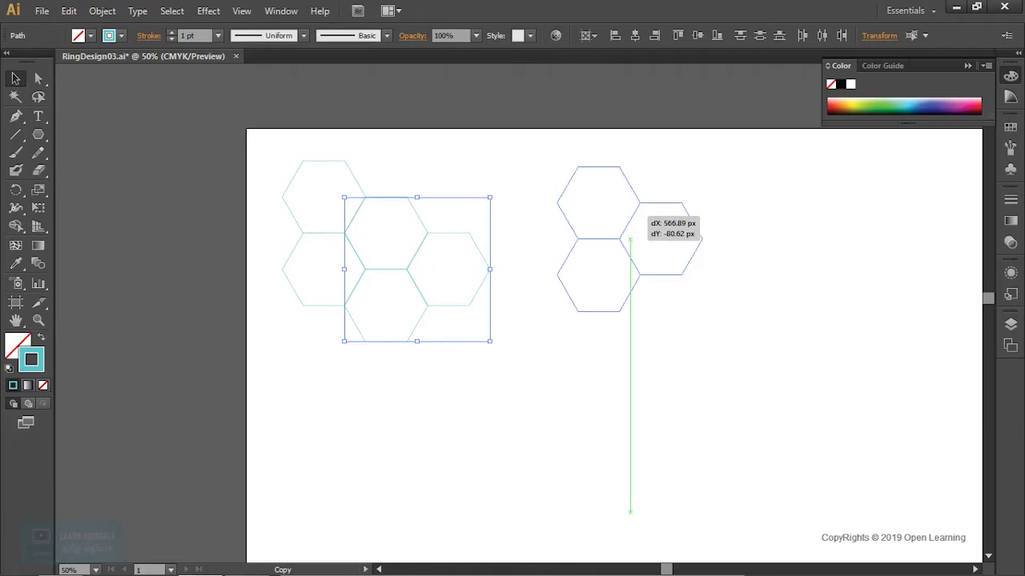
{"action": "key", "text": "ctrl+shift+a"}
{"action": "key", "text": "ctrl+plus"}
- Draw a small circle with the Ellipse Tool, filled teal with no outline
{"action": "left_click", "coordinate": [38, 134]}
{"action": "left_click", "coordinate": [90, 171]}
{"action": "left_click_drag", "start_coordinate": [484, 431], "coordinate": [513, 460]}
{"action": "key", "text": "shift+x"}
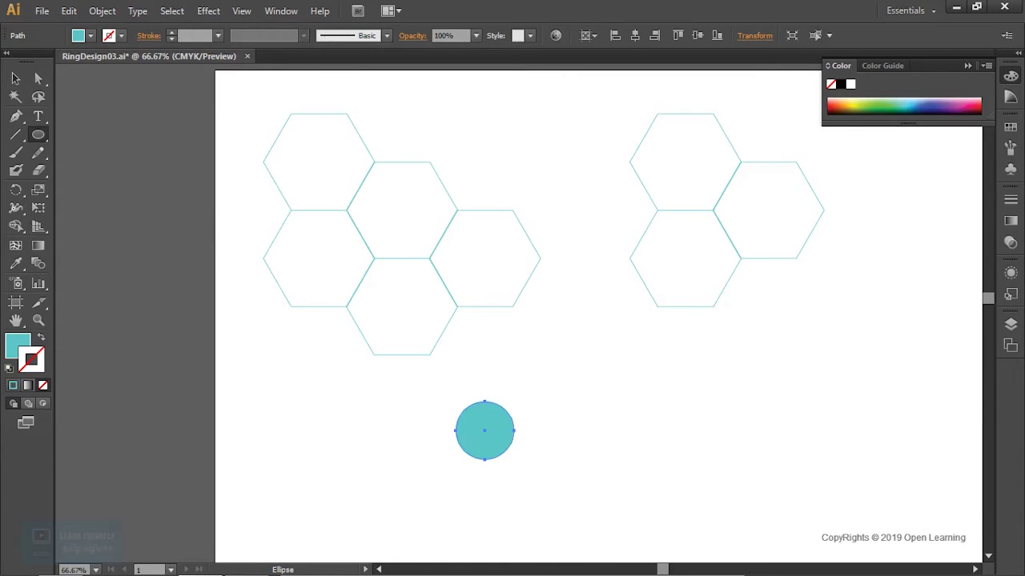
{"action": "key", "text": "v"}
{"action": "key", "text": "ctrl+shift+a"}
- Place teal dots in the top-middle and lower-left hexagons and one right-cluster hexagon
{"action": "left_click_drag", "start_coordinate": [484, 431], "coordinate": [398, 210]}
{"action": "key", "text": "ctrl+shift+a"}
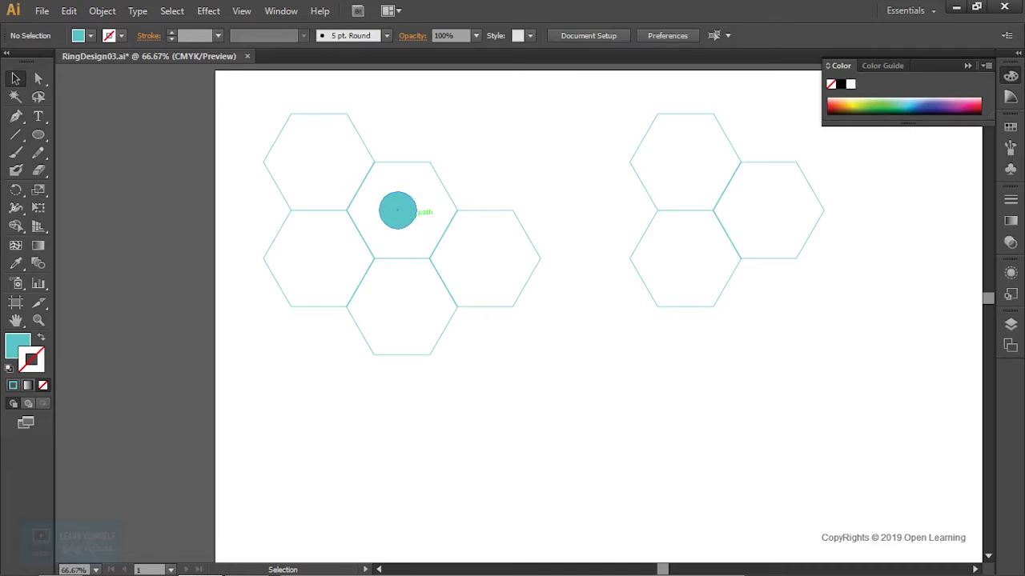
{"action": "left_click_drag", "start_coordinate": [395, 224], "coordinate": [316, 257]}
{"action": "key", "text": "ctrl+shift+a"}
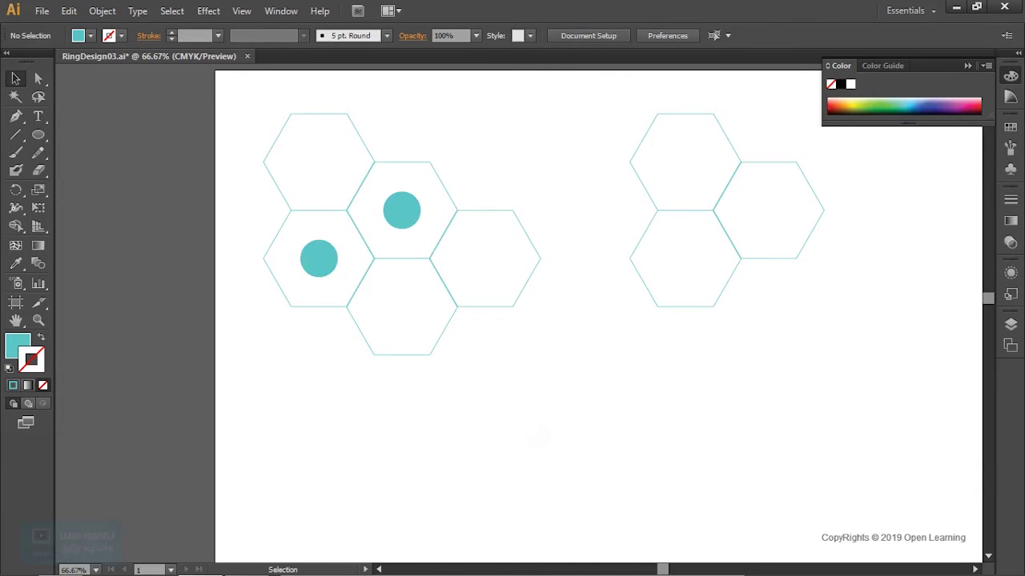
{"action": "left_click_drag", "start_coordinate": [401, 210], "coordinate": [768, 211]}
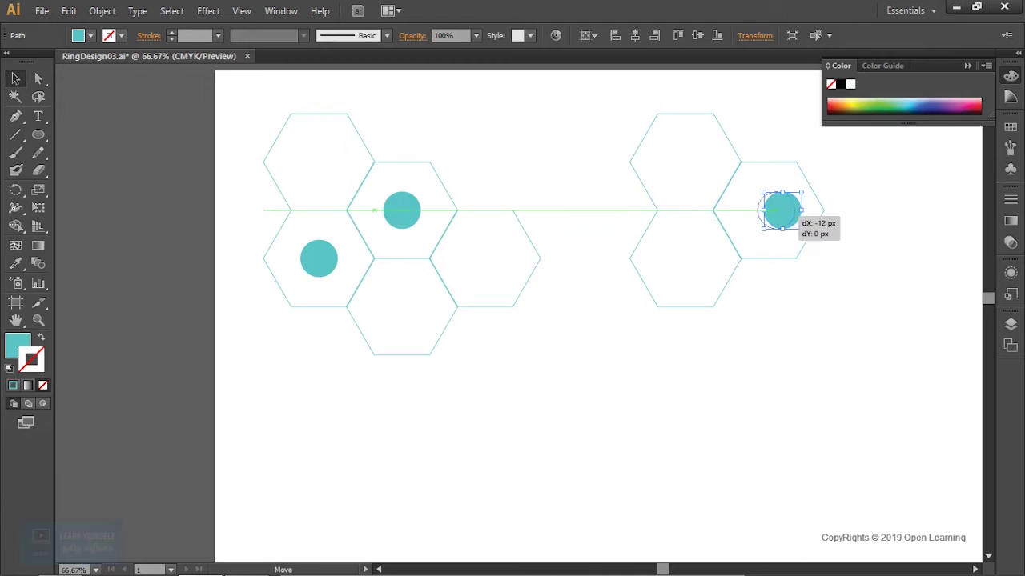
{"action": "key", "text": "ctrl+minus"}
{"action": "left_click_drag", "start_coordinate": [622, 382], "coordinate": [675, 407]}
- Switch back to a teal outline with no fill and start a path at the upper dot
{"action": "key", "text": "shift+x"}
{"action": "left_click_drag", "start_coordinate": [15, 117], "coordinate": [89, 126]}
{"action": "key", "text": "ctrl+plus"}
{"action": "key", "text": "ctrl+plus"}
{"action": "left_click", "coordinate": [293, 115]}
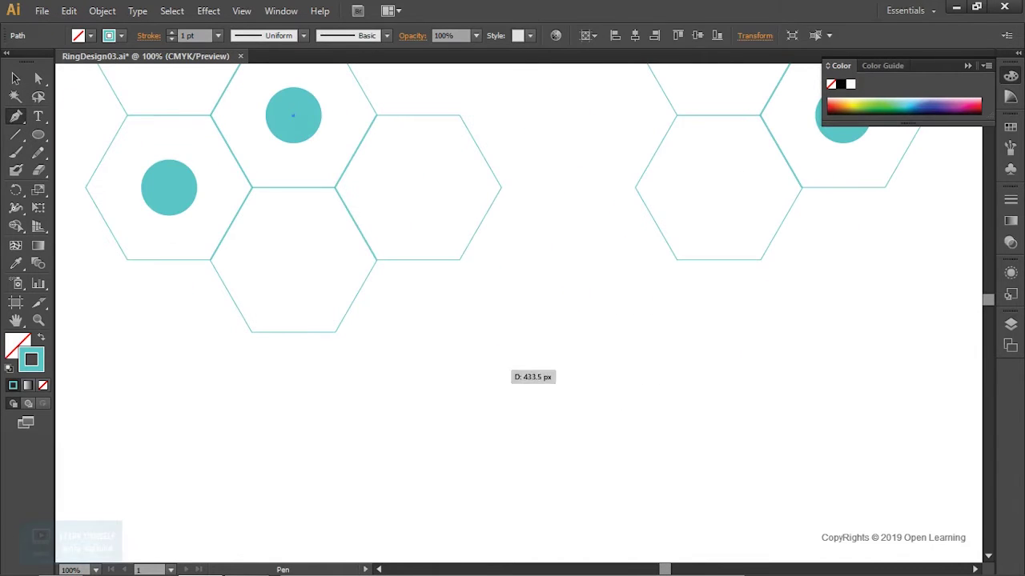
- Draw stepped teal connector lines dropping from the dots in the left and right clusters
{"action": "left_click_drag", "start_coordinate": [444, 371], "coordinate": [424, 298]}
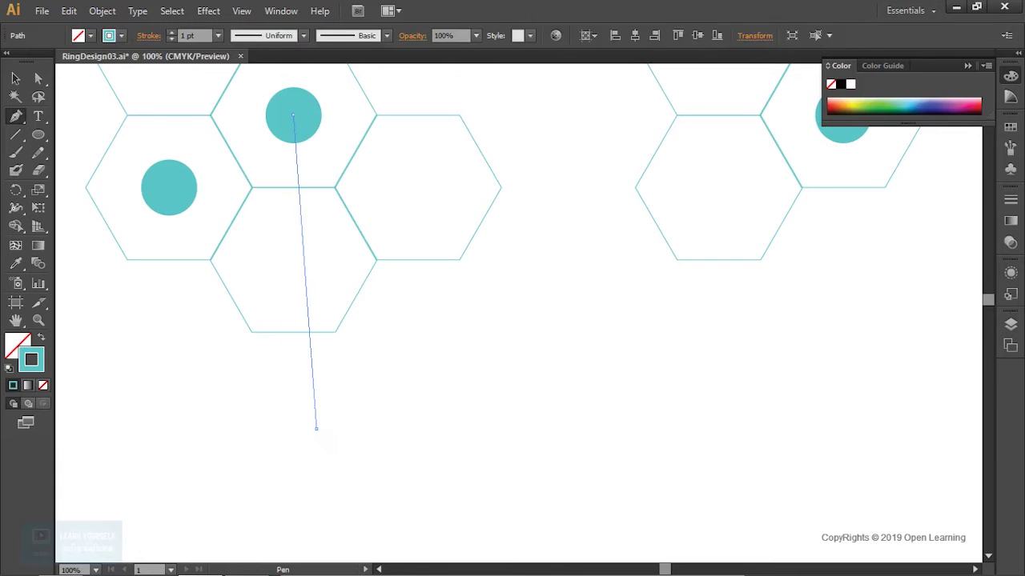
{"action": "left_click", "coordinate": [316, 428]}
{"action": "key", "text": "ctrl+minus"}
{"action": "key", "text": "ctrl+minus"}
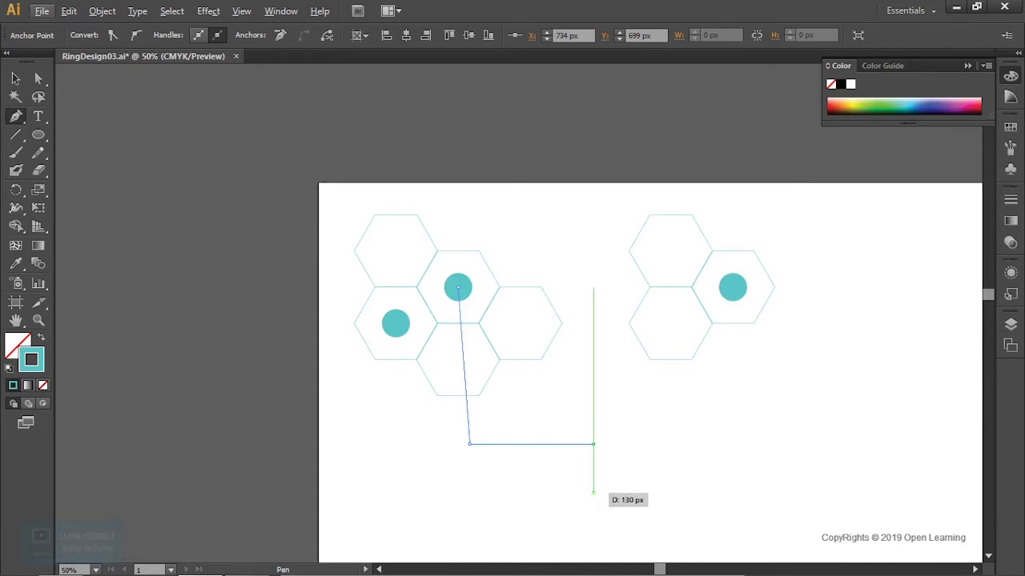
{"action": "left_click", "coordinate": [684, 493]}
{"action": "key", "text": "v"}
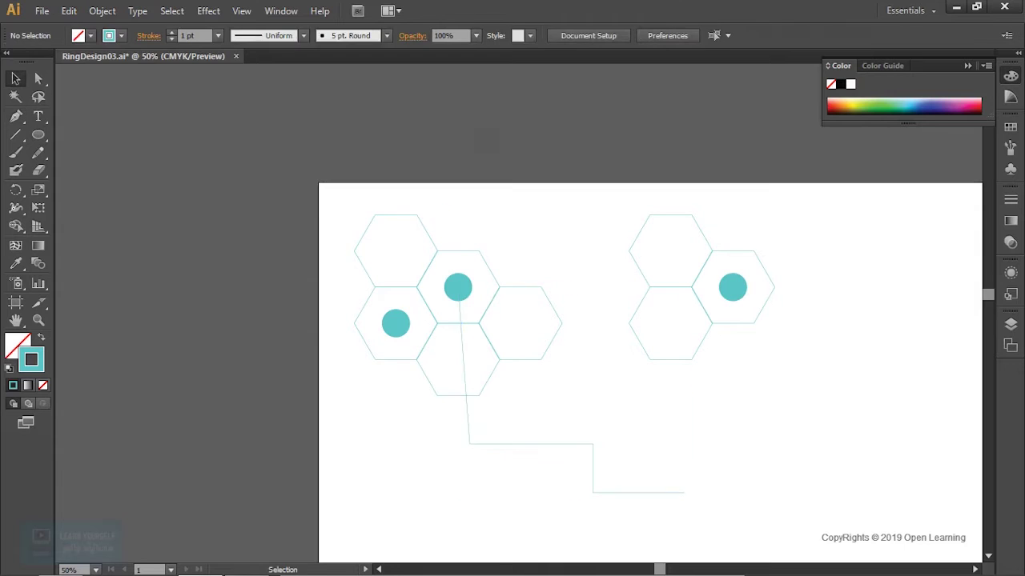
{"action": "key", "text": "ctrl+plus"}
{"action": "key", "text": "ctrl+shift+a"}
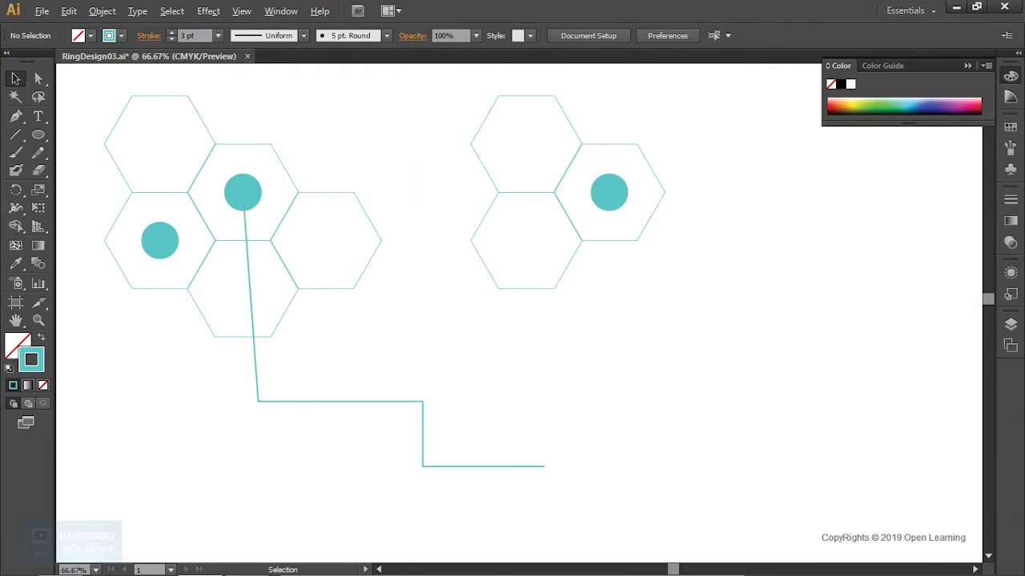
{"action": "key", "text": "ctrl+minus"}
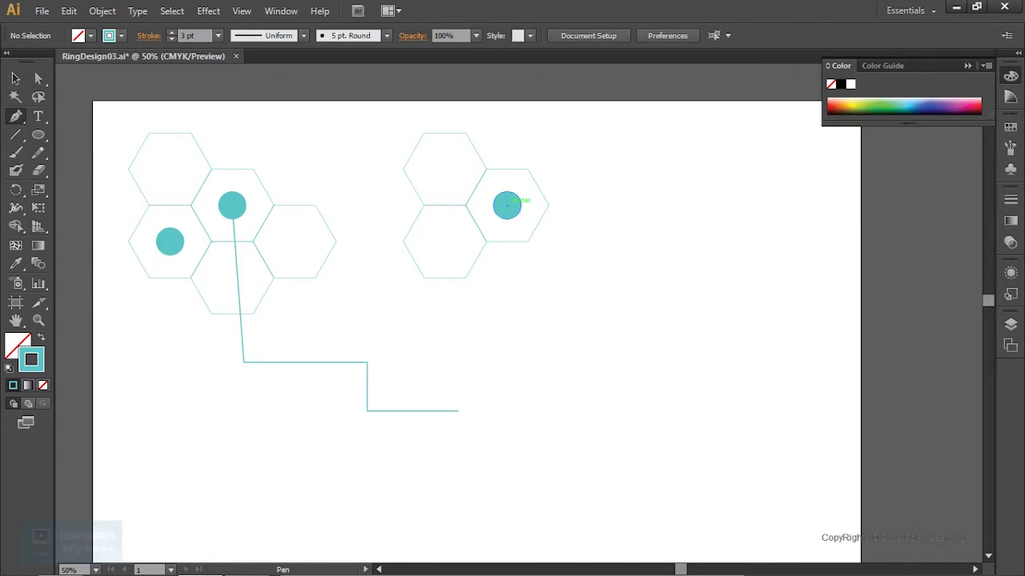
{"action": "left_click", "coordinate": [507, 205]}
{"action": "left_click", "coordinate": [587, 241]}
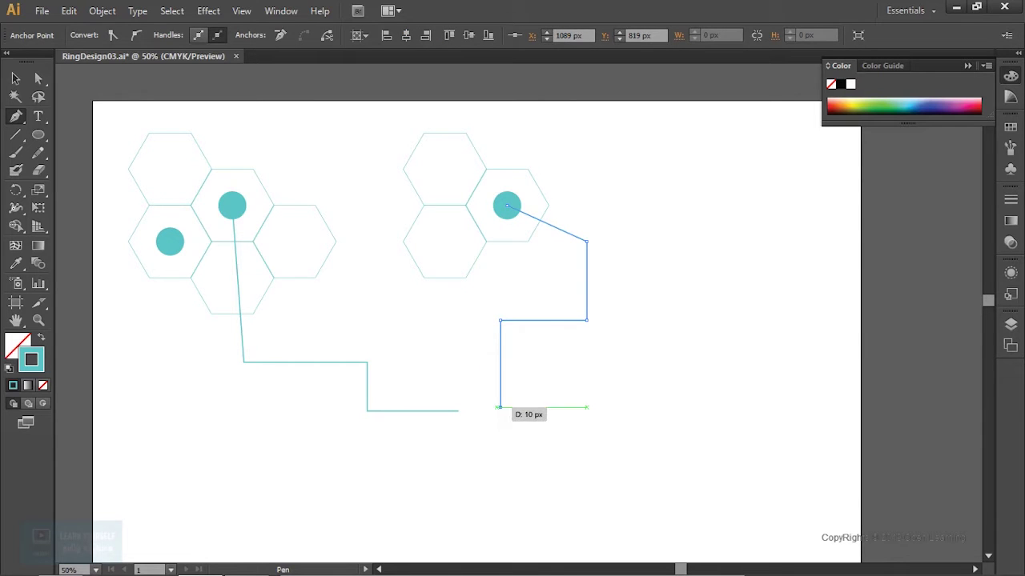
- Move two hexagons to the upper right and copy the pair below them
{"action": "left_click", "coordinate": [15, 80]}
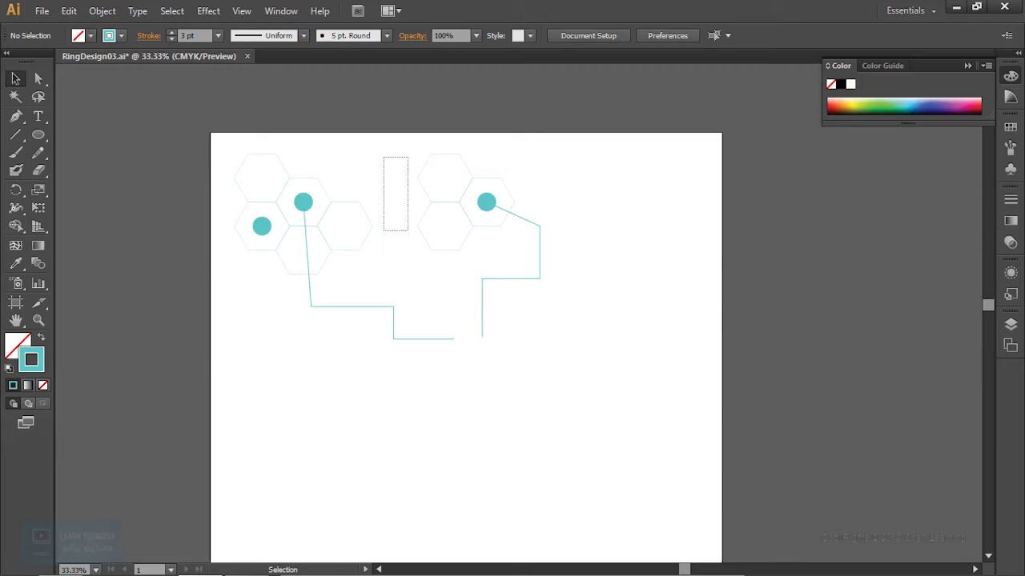
{"action": "mouse_move", "coordinate": [440, 190]}
{"action": "left_mouse_down"}
{"action": "mouse_move", "coordinate": [559, 277]}
{"action": "mouse_move", "coordinate": [649, 197]}
{"action": "left_mouse_up"}
{"action": "left_click_drag", "start_coordinate": [597, 156], "coordinate": [675, 283]}
{"action": "left_click_drag", "start_coordinate": [664, 200], "coordinate": [618, 231]}
{"action": "left_click", "coordinate": [666, 349]}
- Fit the copied hexagon pair against the other pair to form a four-hexagon cluster
{"action": "scroll", "coordinate": [666, 349], "scroll_direction": "up", "scroll_amount": 1}
{"action": "left_click", "coordinate": [573, 208]}
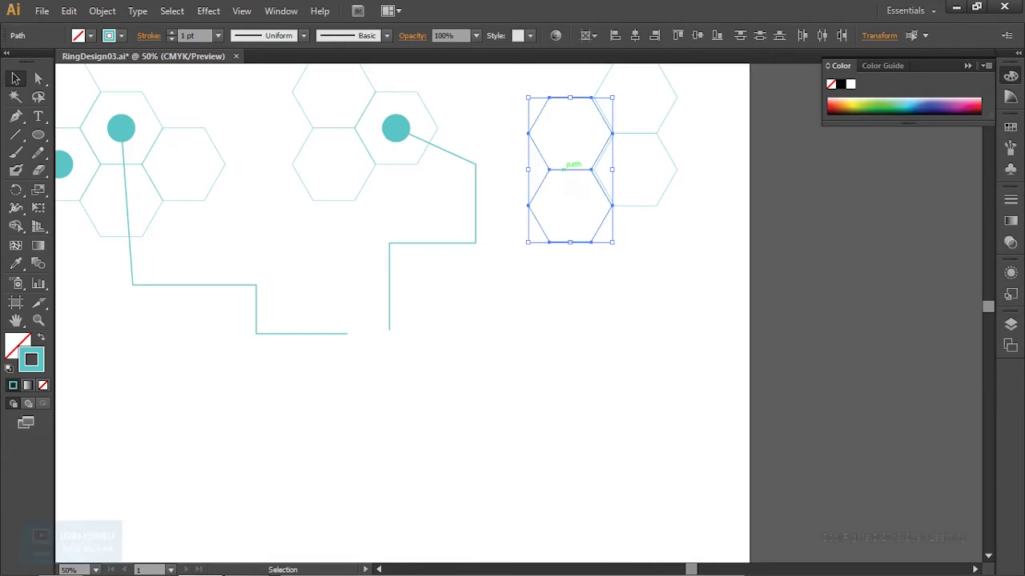
{"action": "left_click", "coordinate": [613, 322]}
{"action": "scroll", "coordinate": [592, 162], "scroll_direction": "up", "scroll_amount": 3}
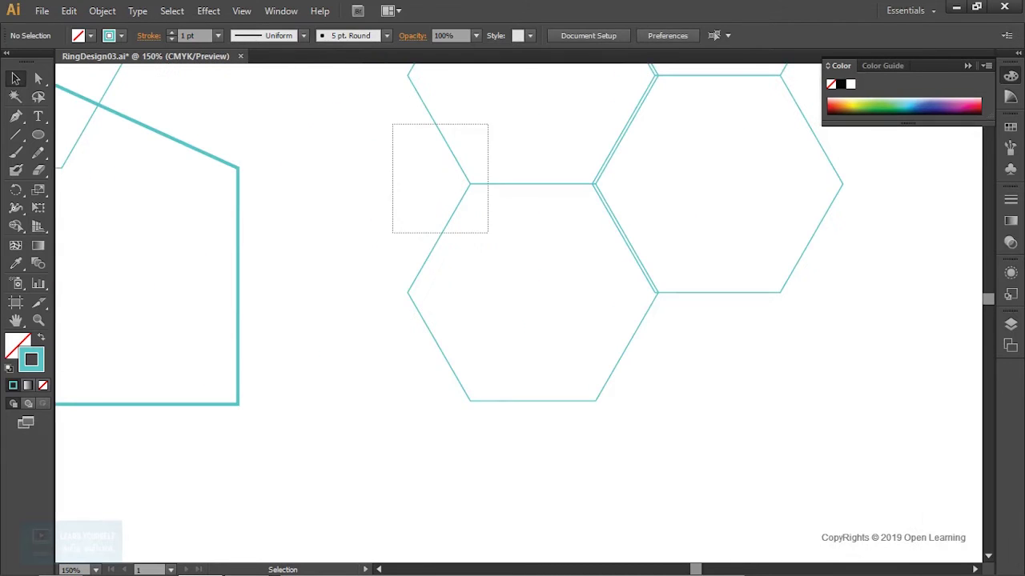
{"action": "left_click_drag", "start_coordinate": [560, 264], "coordinate": [490, 183]}
{"action": "left_click", "coordinate": [513, 480]}
{"action": "scroll", "coordinate": [513, 480], "scroll_direction": "down", "scroll_amount": 3}
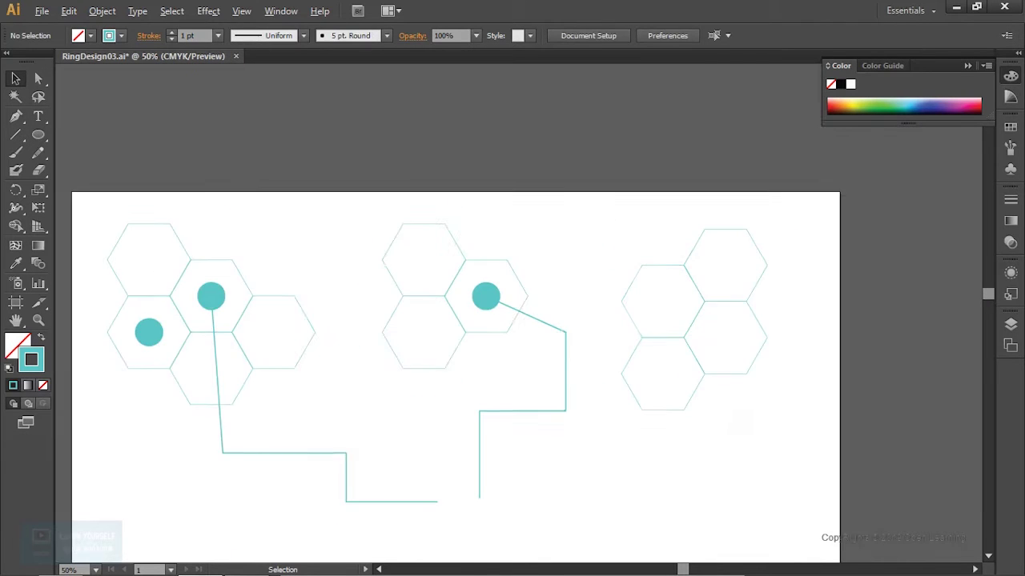
{"action": "scroll", "coordinate": [512, 481], "scroll_direction": "up", "scroll_amount": 1}
- Shrink the four-hexagon cluster and copy it several times across the upper right
{"action": "left_click_drag", "start_coordinate": [795, 391], "coordinate": [795, 392]}
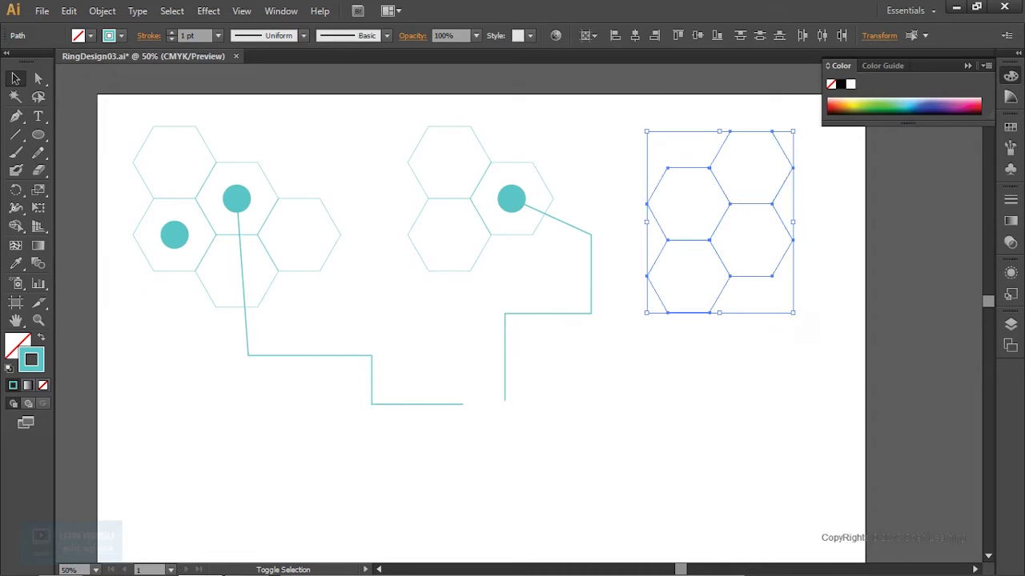
{"action": "left_click_drag", "start_coordinate": [793, 312], "coordinate": [688, 182]}
{"action": "mouse_move", "coordinate": [677, 142]}
{"action": "left_mouse_down"}
{"action": "mouse_move", "coordinate": [694, 178]}
{"action": "mouse_move", "coordinate": [788, 181]}
{"action": "mouse_move", "coordinate": [754, 179]}
{"action": "left_mouse_up"}
{"action": "left_click", "coordinate": [800, 337]}
{"action": "mouse_move", "coordinate": [645, 160]}
{"action": "left_mouse_down"}
{"action": "mouse_move", "coordinate": [700, 270]}
{"action": "mouse_move", "coordinate": [725, 244]}
{"action": "left_mouse_up"}
{"action": "key", "text": "ctrl+shift+a"}
{"action": "key", "text": "ctrl+minus"}
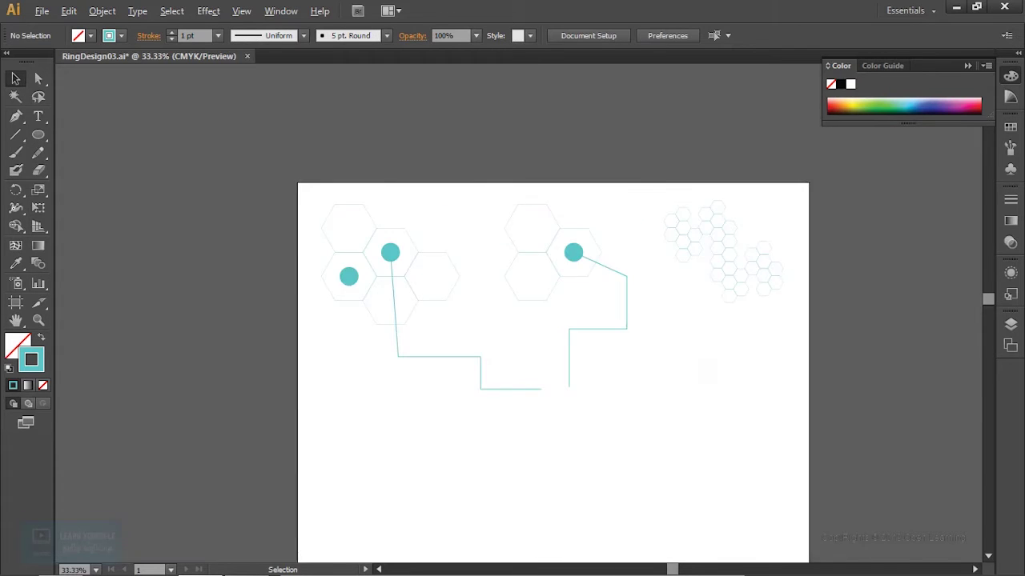
- Copy the teal dot into a hexagon of the small top-right cluster
{"action": "key", "text": "ctrl+equal"}
{"action": "left_click", "coordinate": [500, 211]}
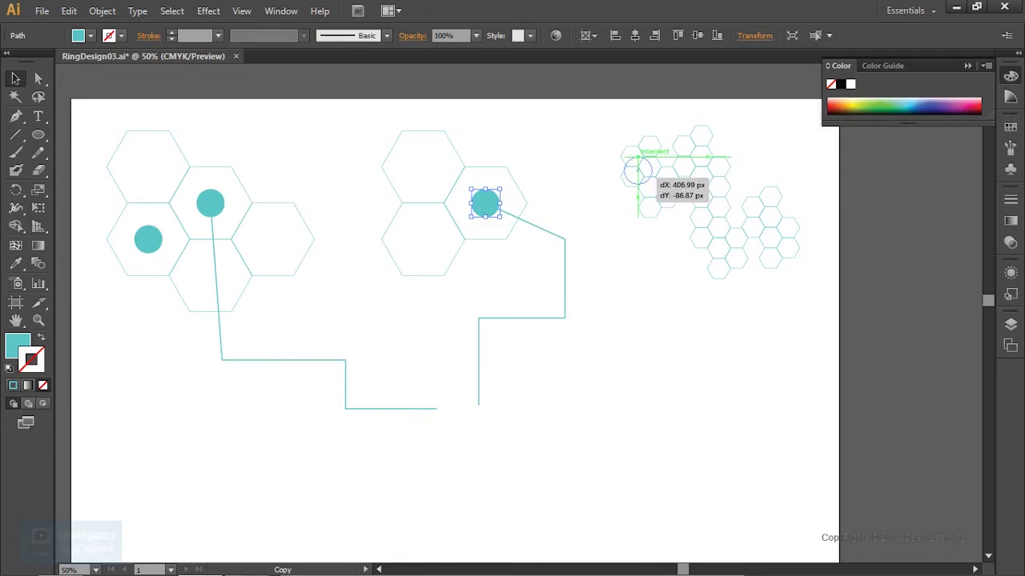
{"action": "key", "text": "ctrl+equal"}
{"action": "key", "text": "ctrl+minus"}
{"action": "key", "text": "ctrl+shift+a"}
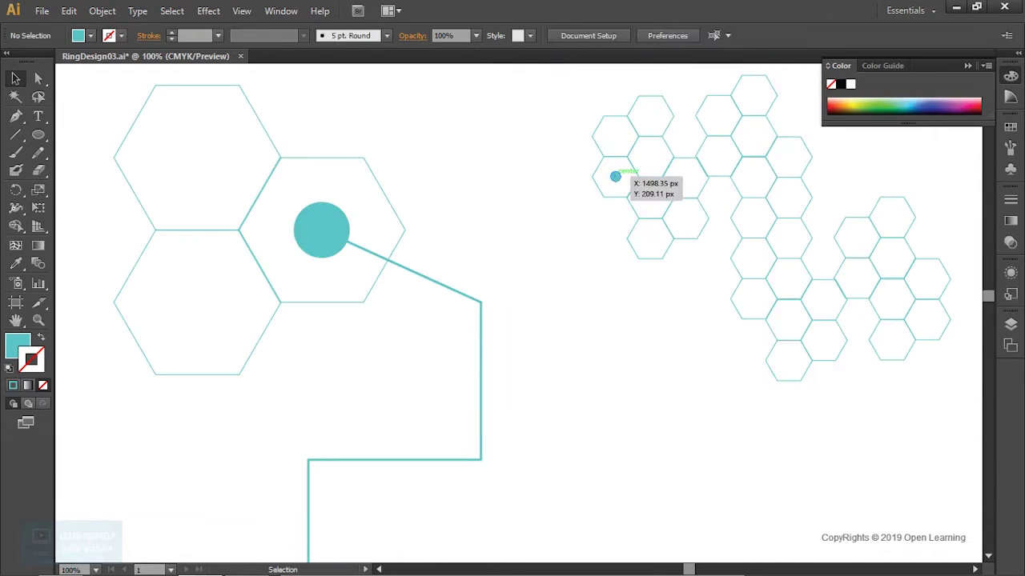
{"action": "key", "text": "ctrl+equal"}
{"action": "key", "text": "ctrl+equal"}
{"action": "key", "text": "ctrl+equal"}
{"action": "left_click_drag", "start_coordinate": [451, 222], "coordinate": [661, 228]}
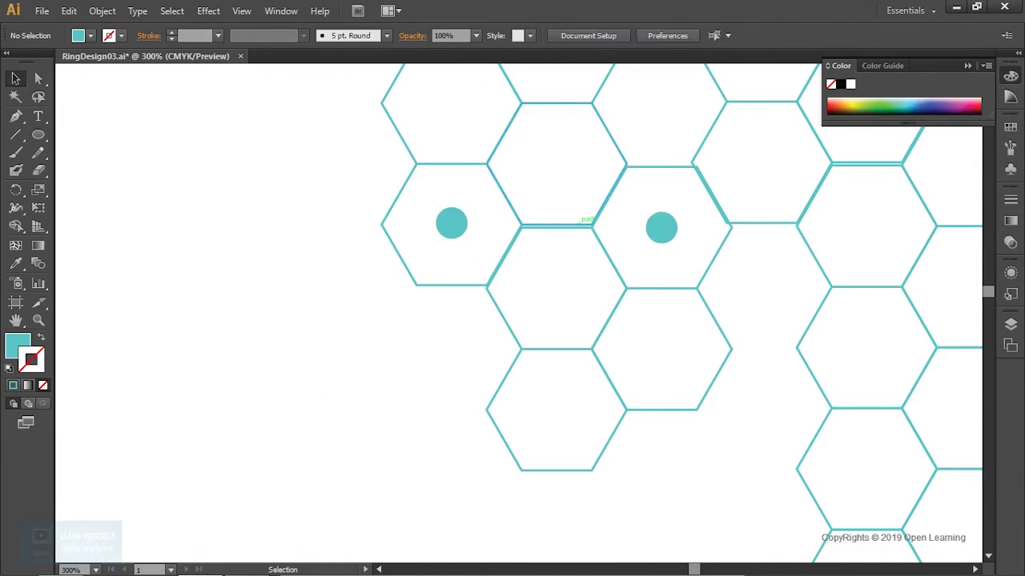
- Add teal dots to more hexagons of the small cluster and drag artwork toward the lower area
{"action": "left_click", "coordinate": [487, 318]}
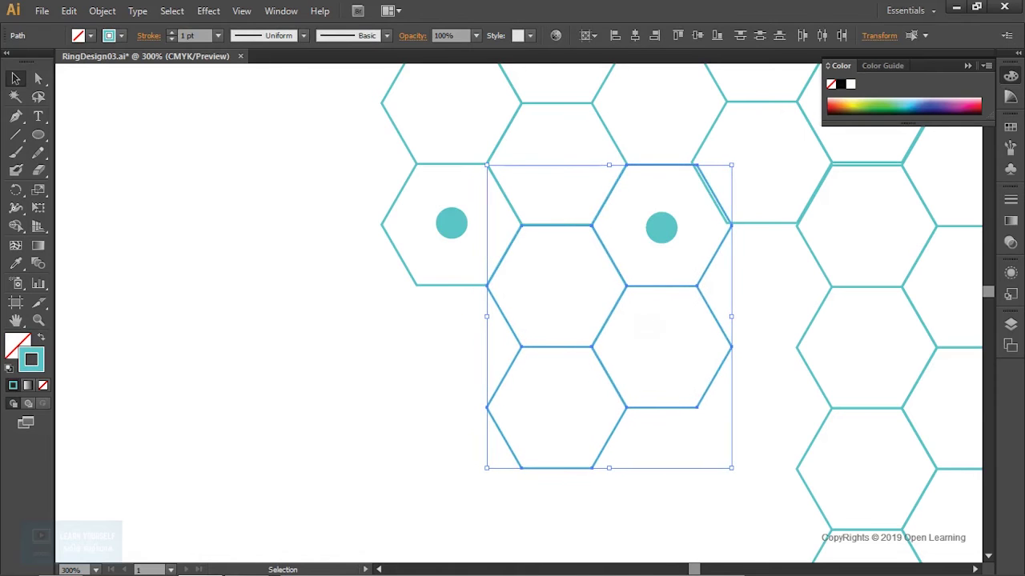
{"action": "key", "text": "ctrl+shift+a"}
{"action": "left_click_drag", "start_coordinate": [662, 228], "coordinate": [759, 155]}
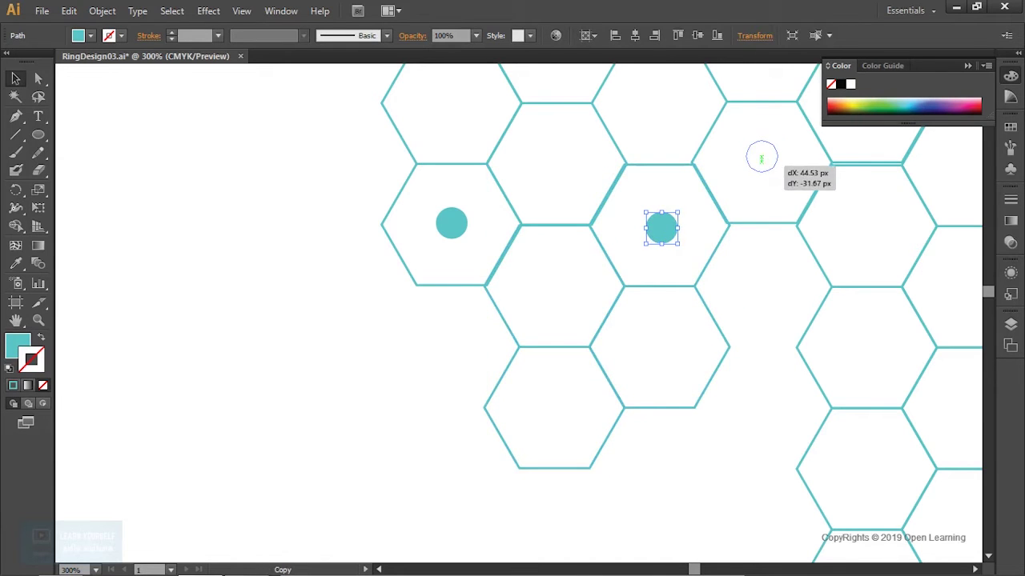
{"action": "key", "text": "ctrl+minus"}
{"action": "key", "text": "ctrl+minus"}
{"action": "mouse_move", "coordinate": [461, 298]}
{"action": "left_mouse_down"}
{"action": "mouse_move", "coordinate": [460, 175]}
{"action": "mouse_move", "coordinate": [615, 265]}
{"action": "left_mouse_up"}
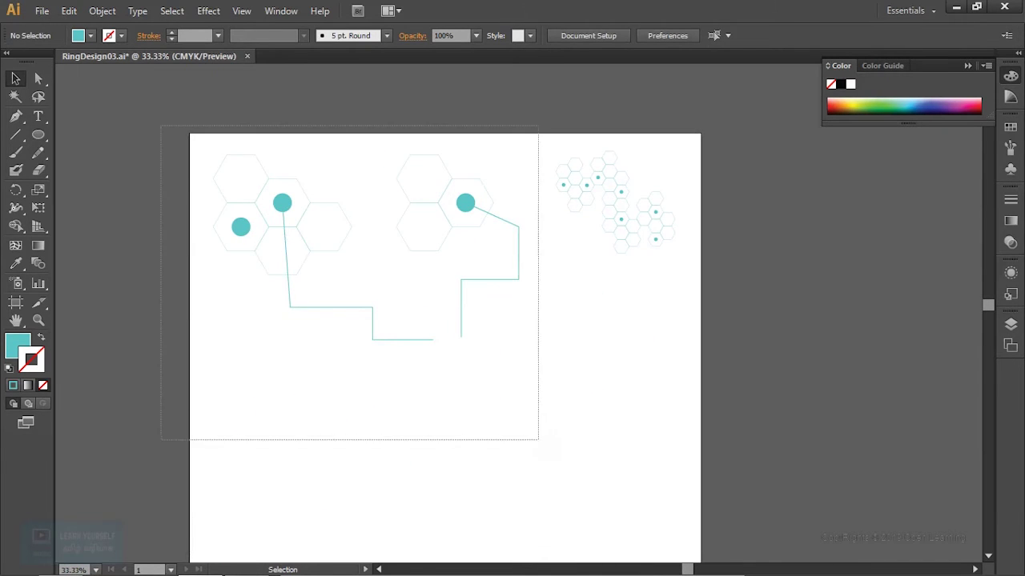
{"action": "mouse_move", "coordinate": [328, 306]}
{"action": "left_mouse_down"}
{"action": "mouse_move", "coordinate": [480, 374]}
{"action": "mouse_move", "coordinate": [469, 490]}
{"action": "left_mouse_up"}
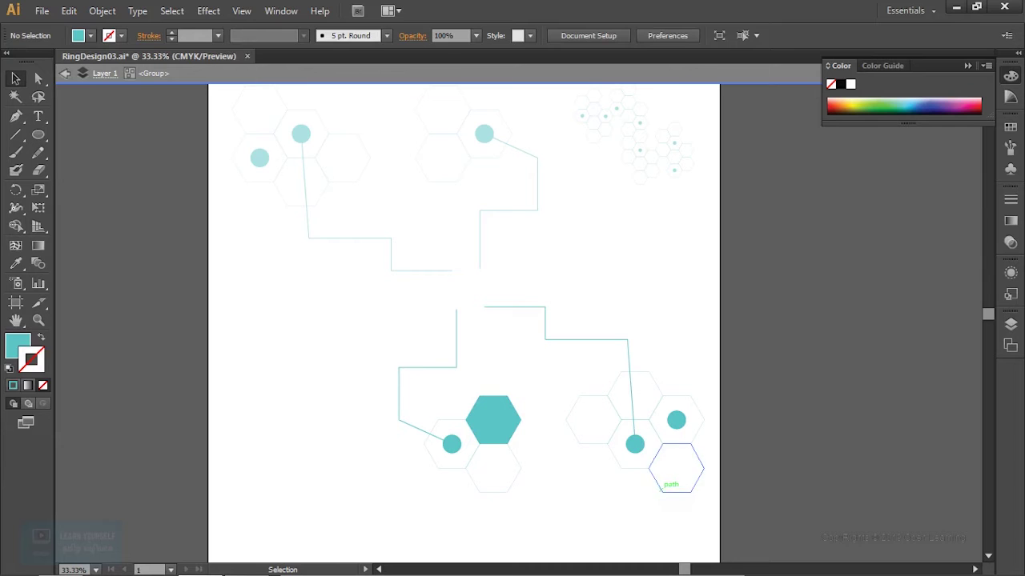
- Fill the lower-right outline hexagon and three small top-right hexagons with solid teal
{"action": "left_click", "coordinate": [677, 468]}
{"action": "key", "text": "Escape"}
{"action": "left_click", "coordinate": [641, 176]}
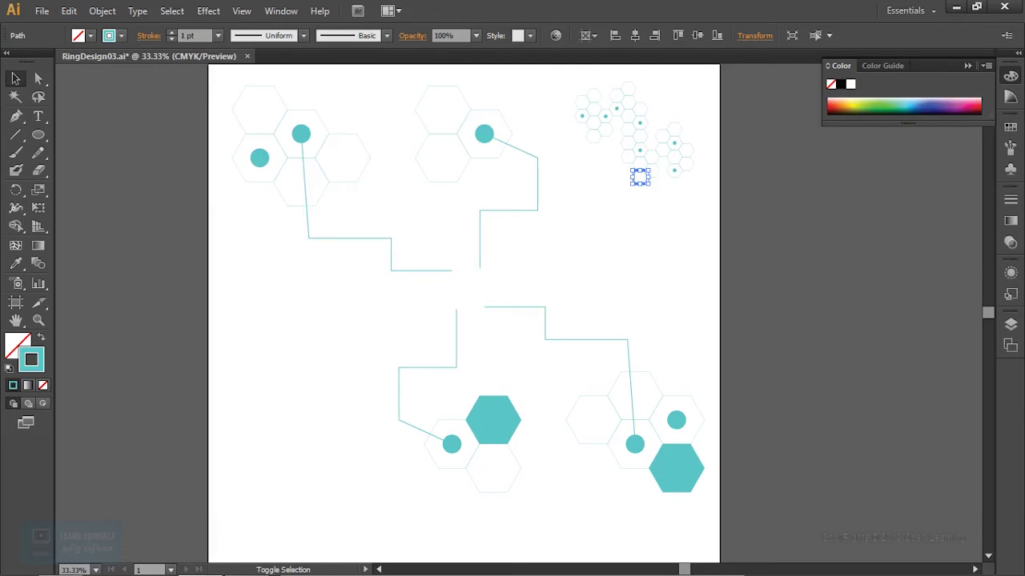
{"action": "left_click", "coordinate": [616, 95], "text": "shift"}
{"action": "left_click", "coordinate": [673, 130], "text": "shift"}
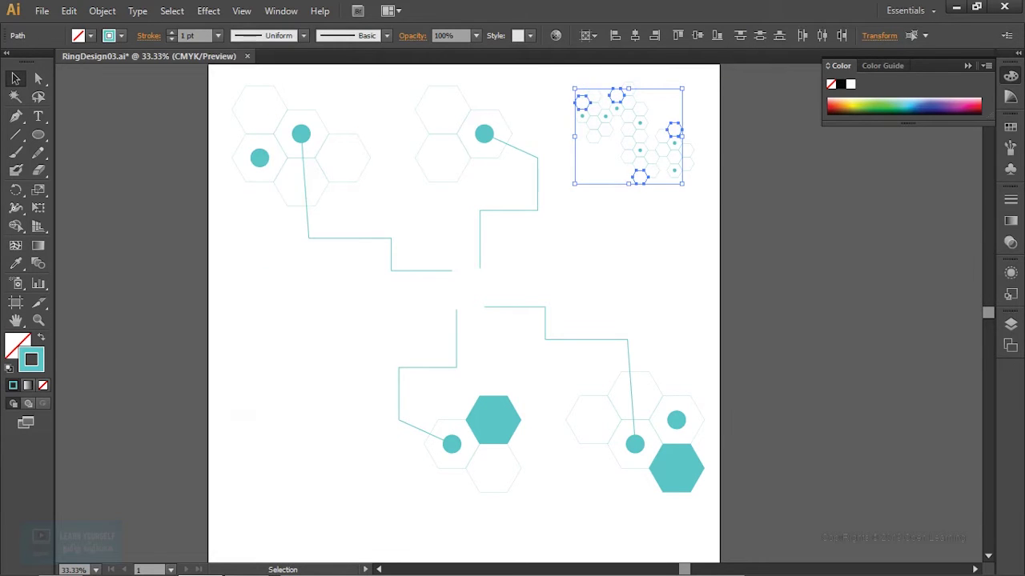
{"action": "key", "text": "shift+x"}
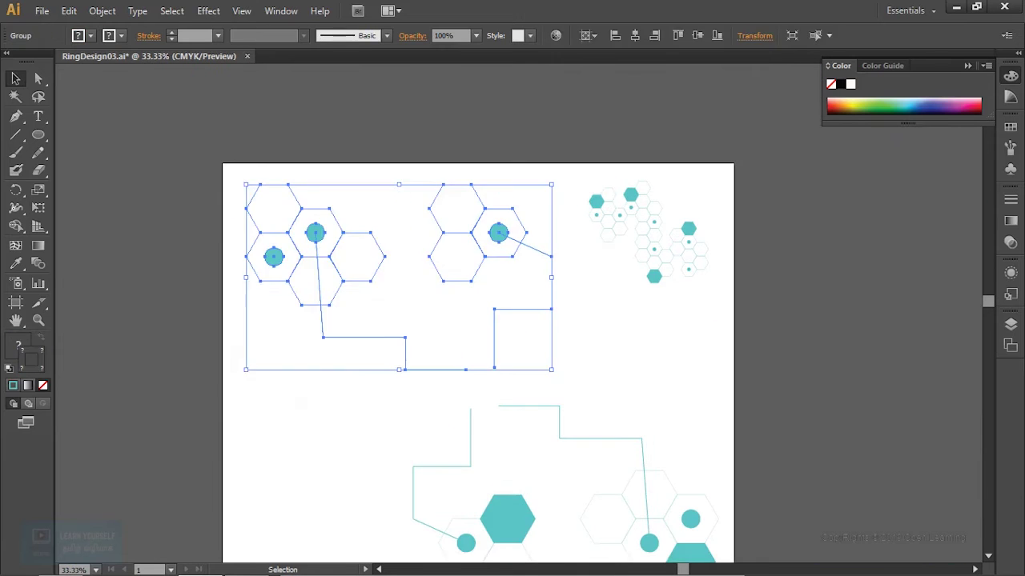
- Scale down, rotate 90° and scatter copies of the hexagon-and-line cluster around the artboard
{"action": "left_click", "coordinate": [507, 519]}
{"action": "scroll", "coordinate": [507, 480], "scroll_direction": "down", "scroll_amount": 3}
{"action": "left_click_drag", "start_coordinate": [508, 357], "coordinate": [462, 356]}
{"action": "left_click_drag", "start_coordinate": [675, 434], "coordinate": [475, 287]}
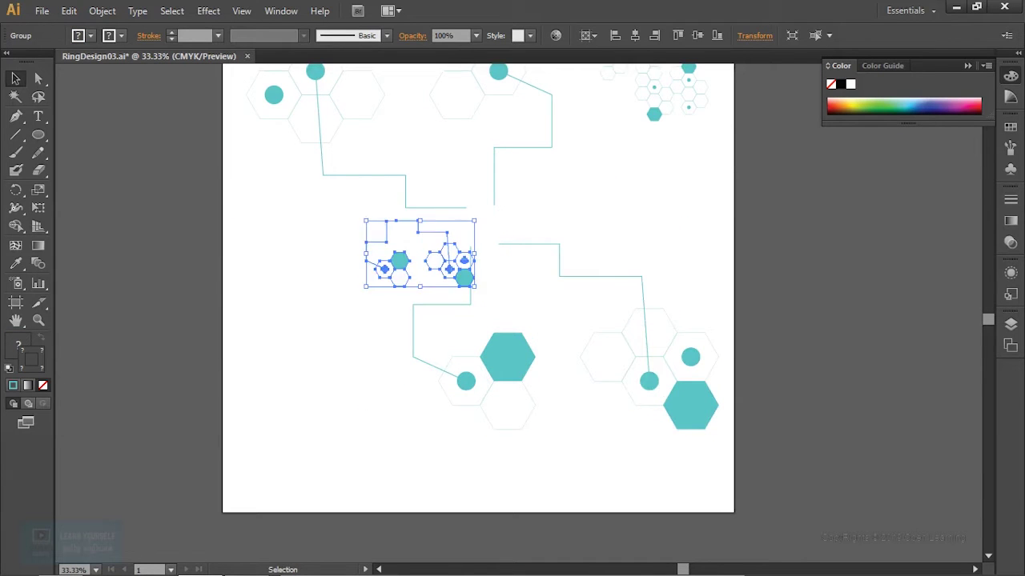
{"action": "left_click_drag", "start_coordinate": [419, 253], "coordinate": [315, 273]}
{"action": "left_click_drag", "start_coordinate": [375, 309], "coordinate": [276, 272]}
{"action": "mouse_move", "coordinate": [273, 320]}
{"action": "left_mouse_down"}
{"action": "mouse_move", "coordinate": [343, 442]}
{"action": "mouse_move", "coordinate": [655, 239]}
{"action": "mouse_move", "coordinate": [653, 198]}
{"action": "mouse_move", "coordinate": [590, 196]}
{"action": "mouse_move", "coordinate": [657, 233]}
{"action": "left_mouse_up"}
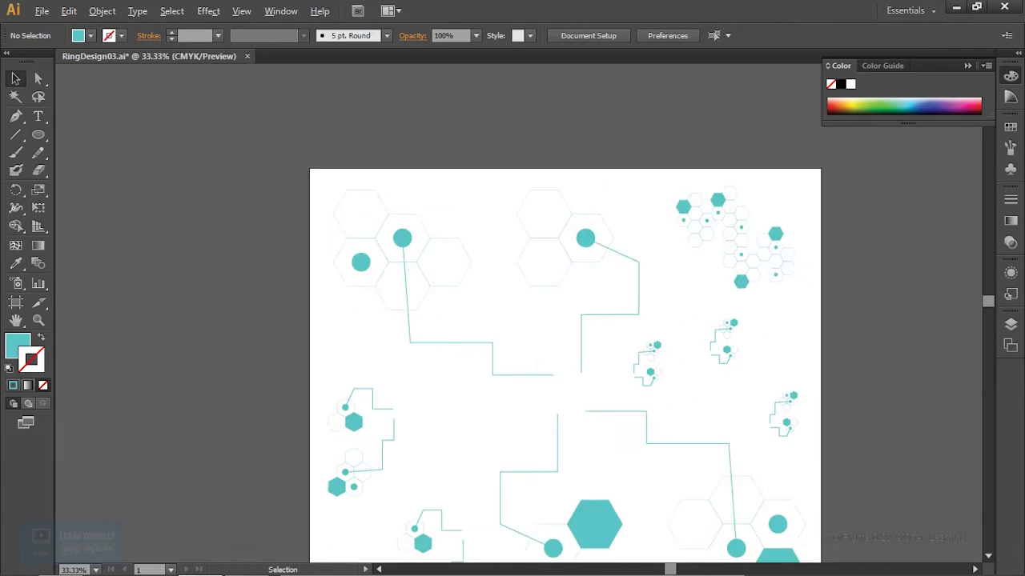
- Add a new Layer 2 in the Layers panel
{"action": "key", "text": "ctrl+plus"}
{"action": "left_click", "coordinate": [1010, 324]}
{"action": "left_click", "coordinate": [950, 452]}
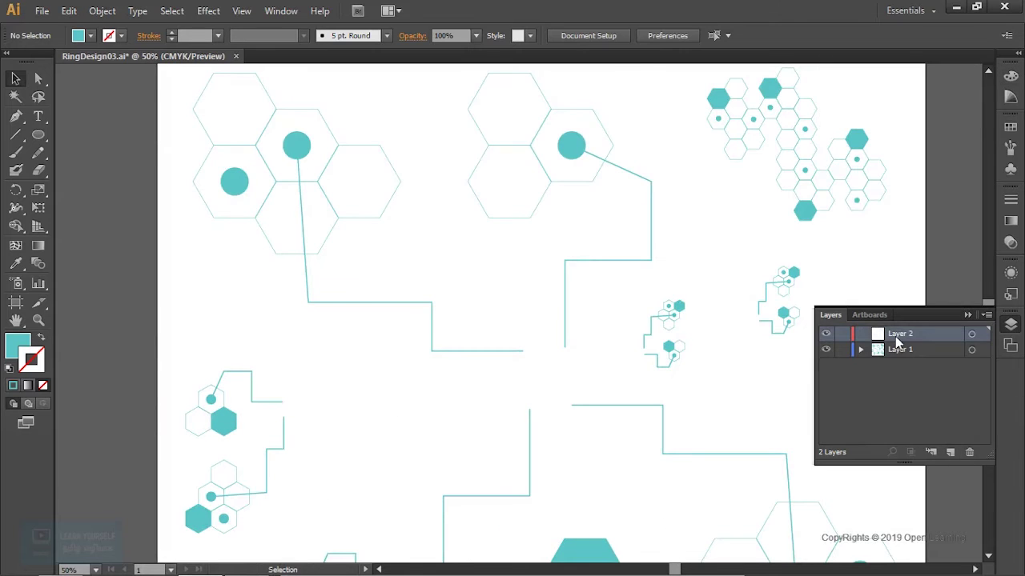
- Draw an artboard-covering rectangle on Layer 2 filled with dark charcoal #383838
{"action": "left_click_drag", "start_coordinate": [38, 135], "coordinate": [92, 137]}
{"action": "key", "text": "ctrl+minus"}
{"action": "key", "text": "ctrl+minus"}
{"action": "mouse_move", "coordinate": [334, 184]}
{"action": "left_mouse_down"}
{"action": "mouse_move", "coordinate": [717, 503]}
{"action": "mouse_move", "coordinate": [717, 515]}
{"action": "left_mouse_up"}
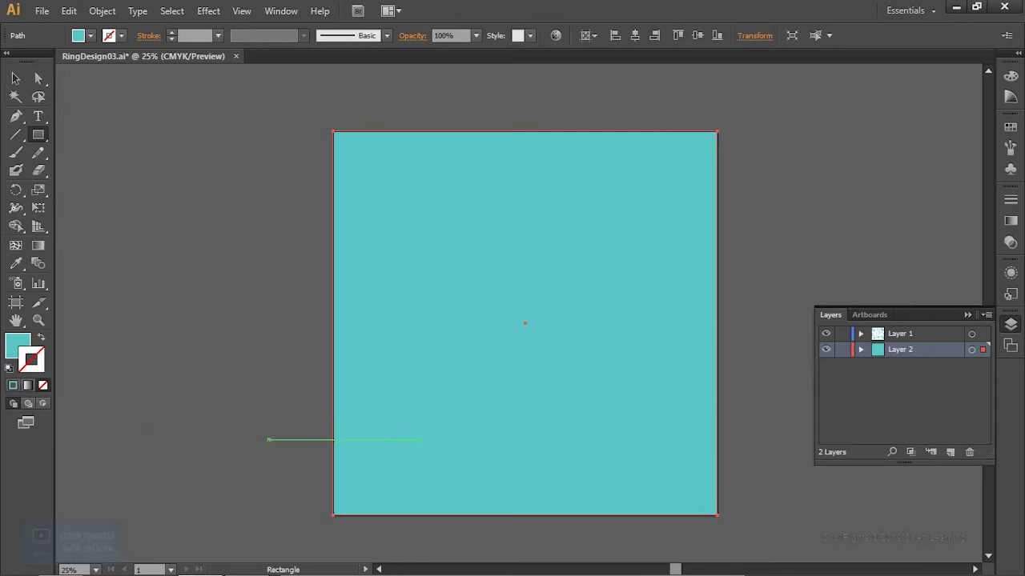
{"action": "double_click", "coordinate": [20, 344]}
{"action": "type", "text": "383838"}
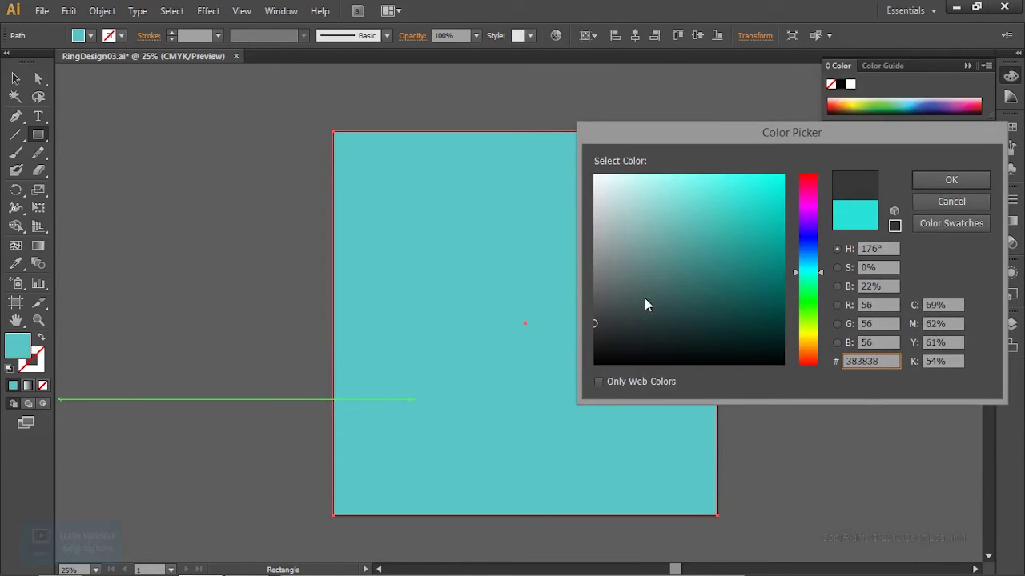
{"action": "left_click", "coordinate": [964, 185]}
- Inspect the teal artwork over the dark background, then isolate the background for editing
{"action": "left_click", "coordinate": [16, 79]}
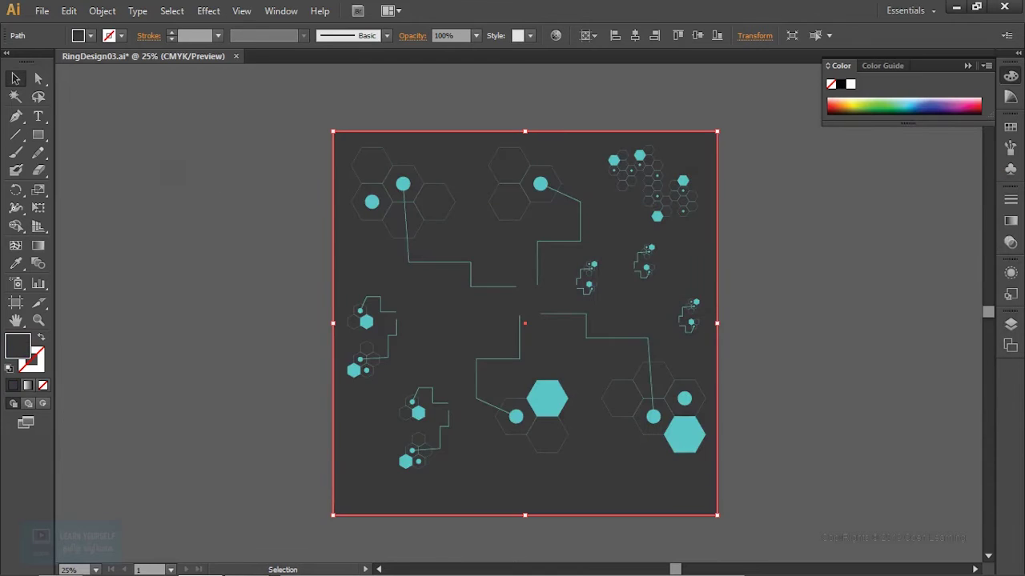
{"action": "key", "text": "ctrl+shift+a"}
{"action": "key", "text": "ctrl+plus"}
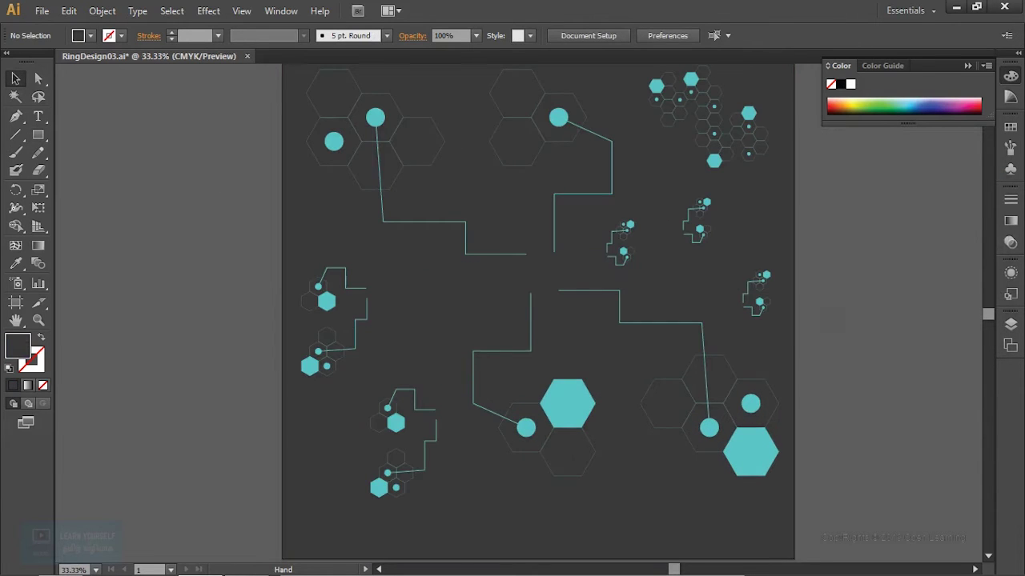
{"action": "key", "text": "ctrl+1"}
{"action": "key", "text": "ctrl+minus"}
{"action": "key", "text": "ctrl+minus"}
{"action": "key", "text": "ctrl+minus"}
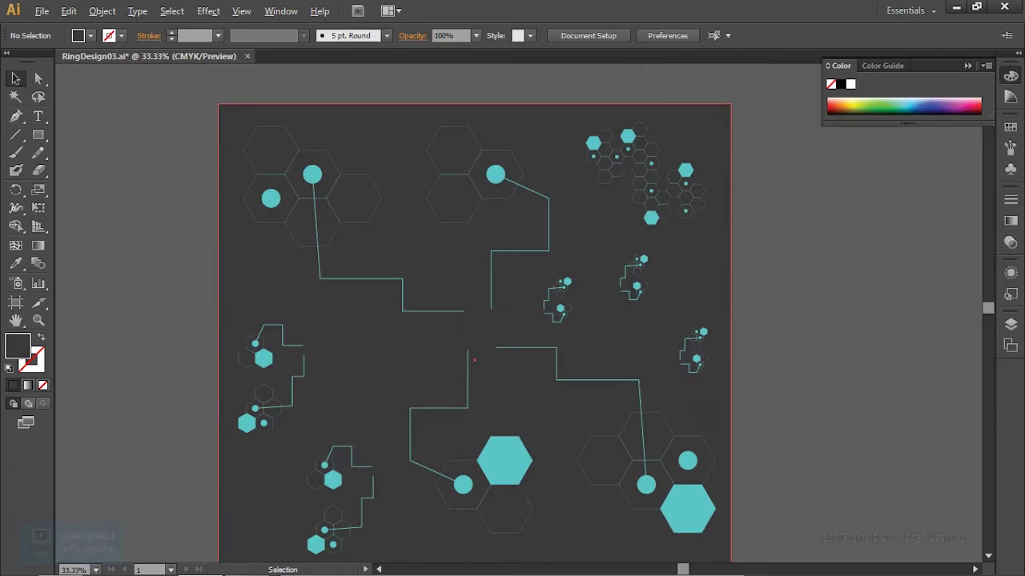
{"action": "key", "text": "ctrl+plus"}
{"action": "key", "text": "ctrl+plus"}
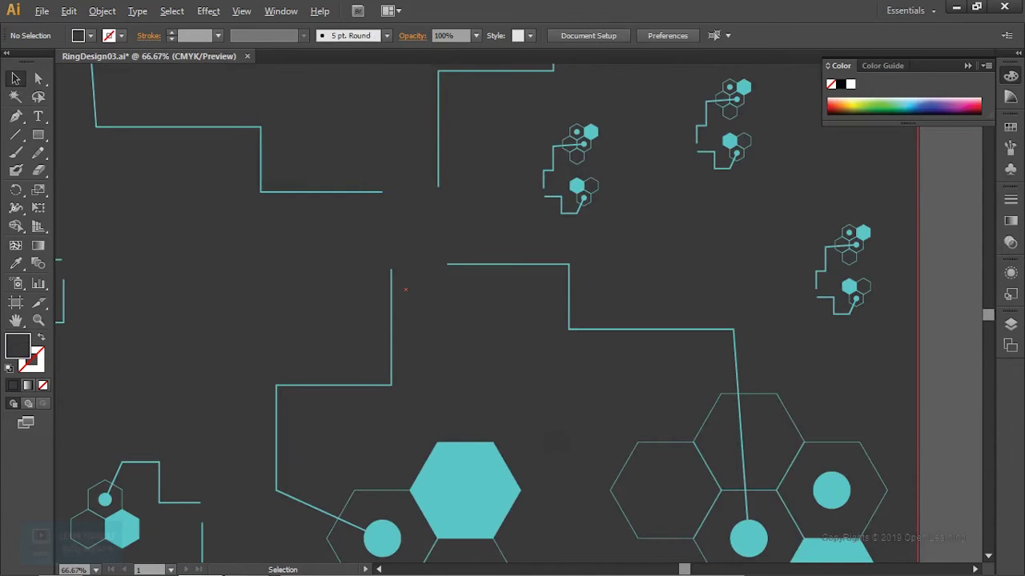
{"action": "key", "text": "ctrl+minus"}
{"action": "key", "text": "ctrl+minus"}
{"action": "key", "text": "ctrl+plus"}
{"action": "key", "text": "ctrl+plus"}
{"action": "key", "text": "ctrl+minus"}
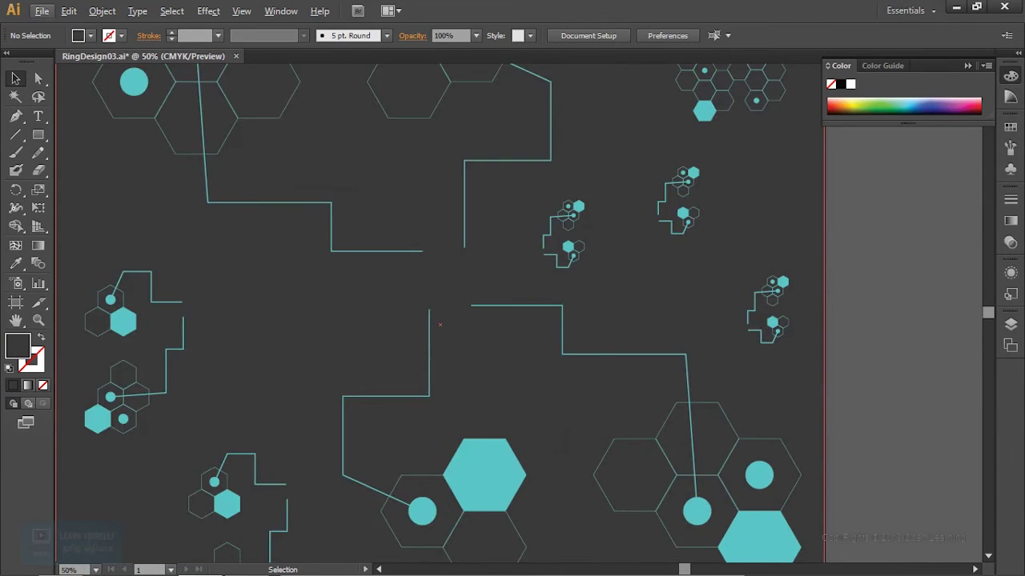
{"action": "left_click_drag", "start_coordinate": [440, 325], "coordinate": [660, 452]}
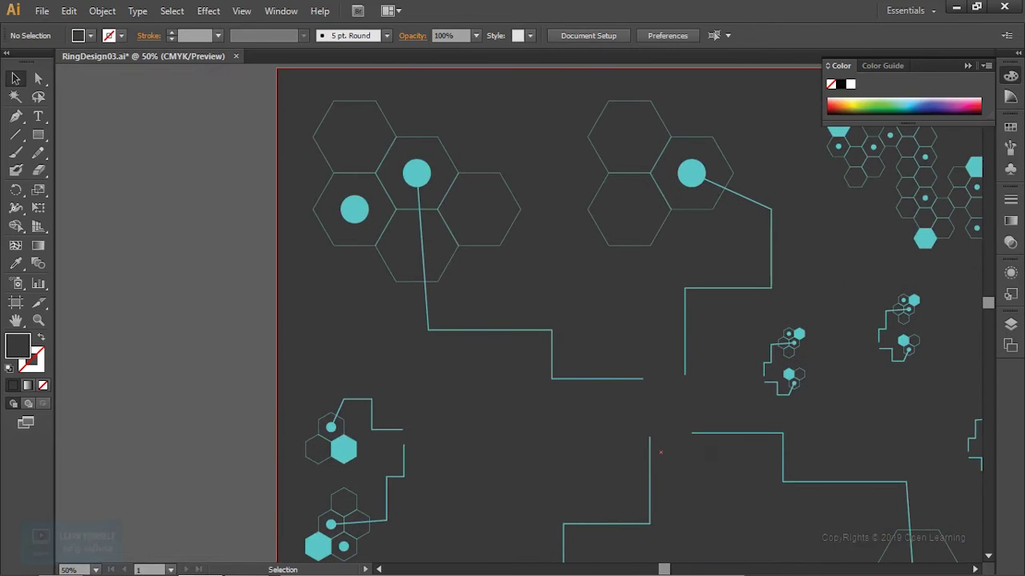
{"action": "double_click", "coordinate": [660, 452]}
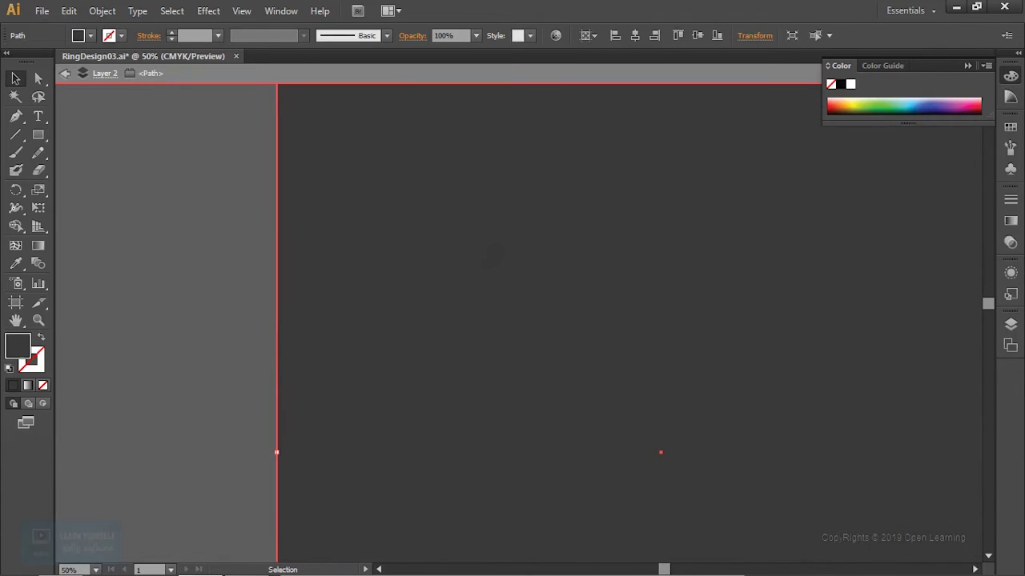
- Leave the background, select an empty outline hexagon, and bring up the Layers list
{"action": "double_click", "coordinate": [661, 452]}
{"action": "double_click", "coordinate": [480, 242]}
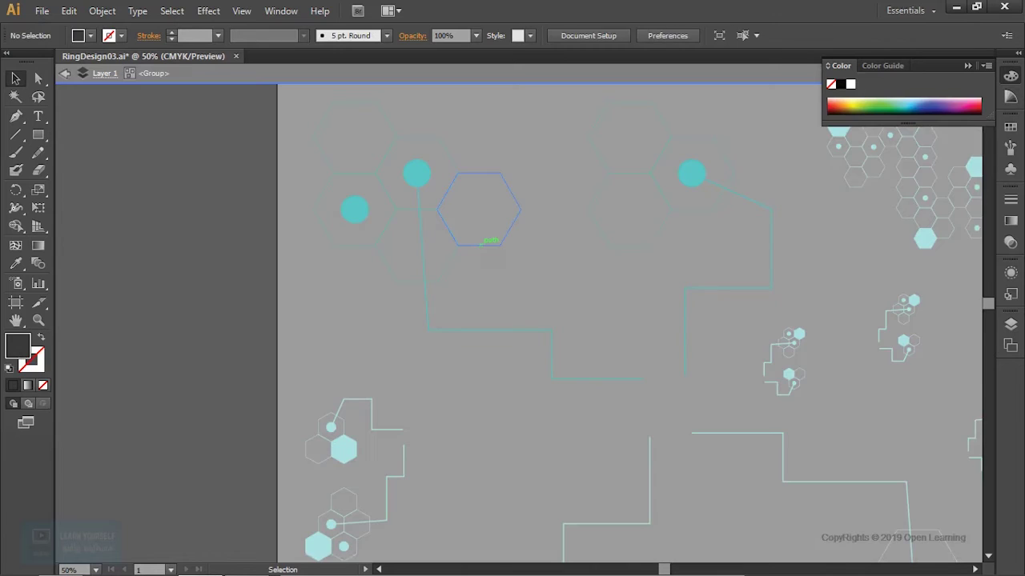
{"action": "left_click", "coordinate": [484, 243]}
{"action": "key", "text": "Escape"}
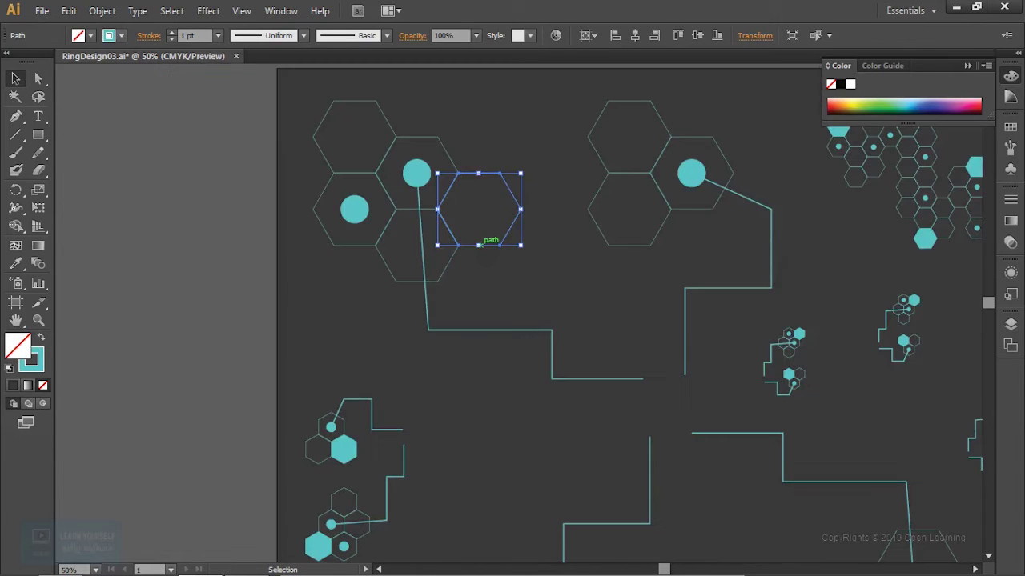
{"action": "left_click", "coordinate": [1008, 325]}
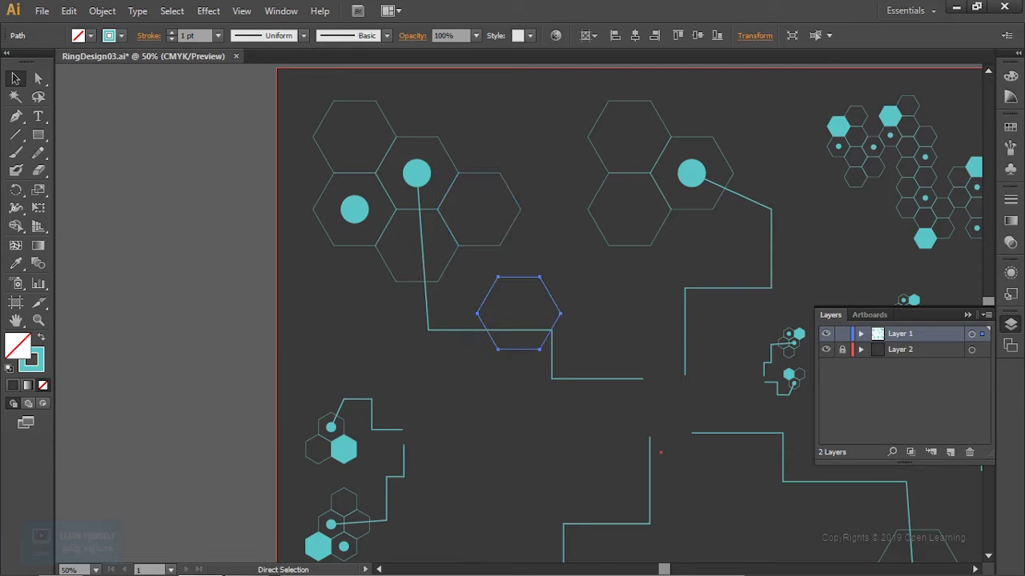
{"action": "scroll", "coordinate": [512, 321], "scroll_direction": "down", "scroll_amount": 2}
{"action": "scroll", "coordinate": [512, 320], "scroll_direction": "right", "scroll_amount": 5}
- Move a hexagon onto the central line end and place a copy directly above it
{"action": "left_click_drag", "start_coordinate": [304, 215], "coordinate": [500, 310]}
{"action": "scroll", "coordinate": [500, 310], "scroll_direction": "up", "scroll_amount": 5}
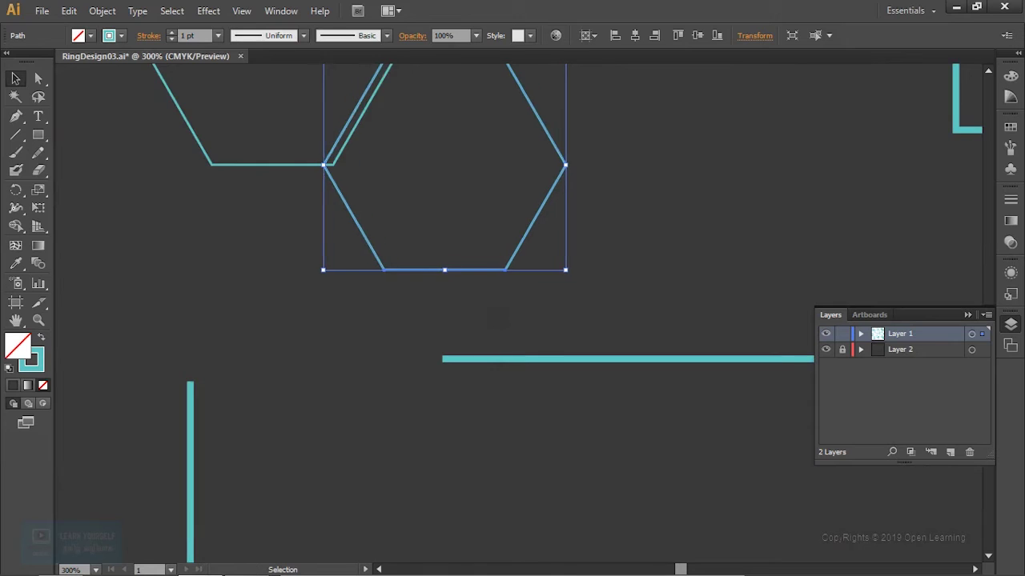
{"action": "scroll", "coordinate": [485, 320], "scroll_direction": "down", "scroll_amount": 2}
{"action": "left_click_drag", "start_coordinate": [469, 246], "coordinate": [468, 142]}
{"action": "scroll", "coordinate": [469, 143], "scroll_direction": "up", "scroll_amount": 5}
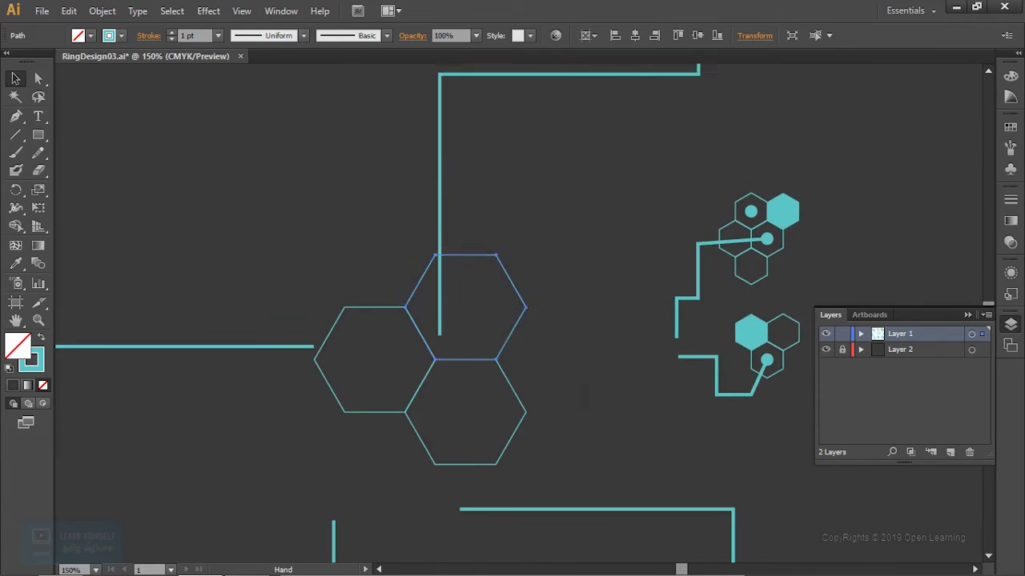
- Snap the vertical connector line's end to the upper hexagon's top corner
{"action": "double_click", "coordinate": [440, 330]}
{"action": "key", "text": "a"}
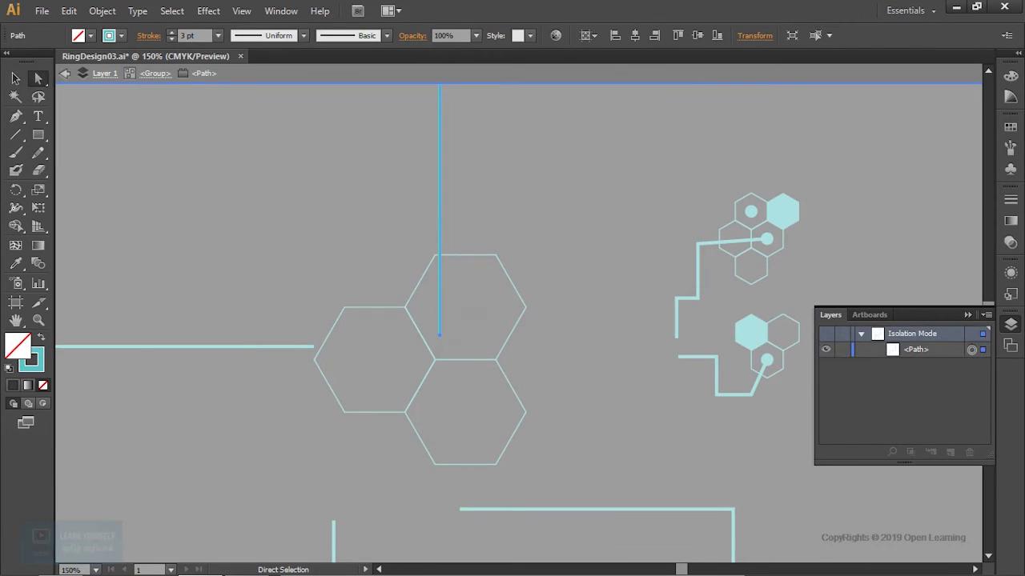
{"action": "left_click_drag", "start_coordinate": [439, 335], "coordinate": [439, 255]}
{"action": "key", "text": "Escape"}
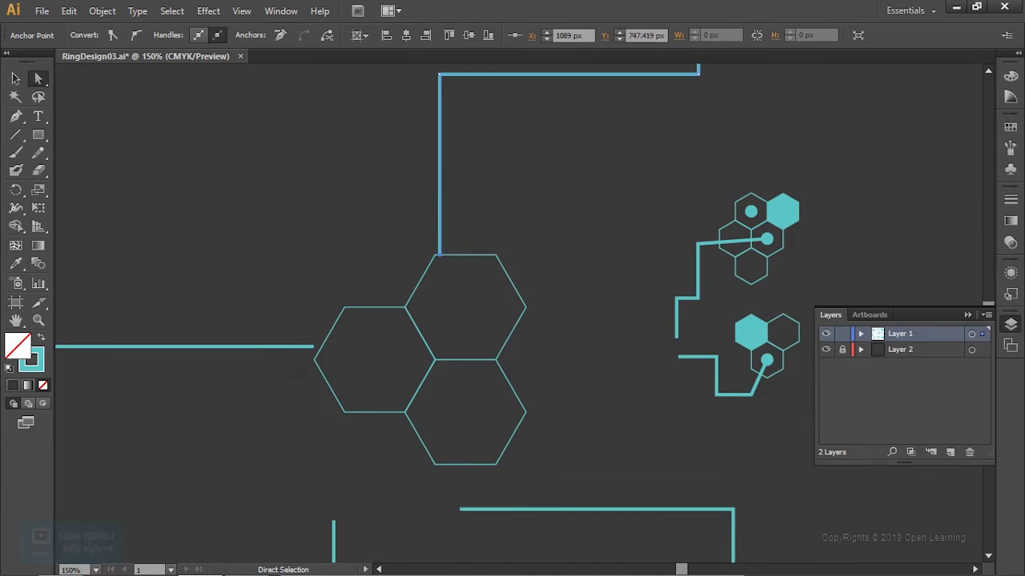
- Extend the horizontal connector line's end to the left hexagon's corner and clear the selection
{"action": "left_click_drag", "start_coordinate": [326, 346], "coordinate": [321, 352]}
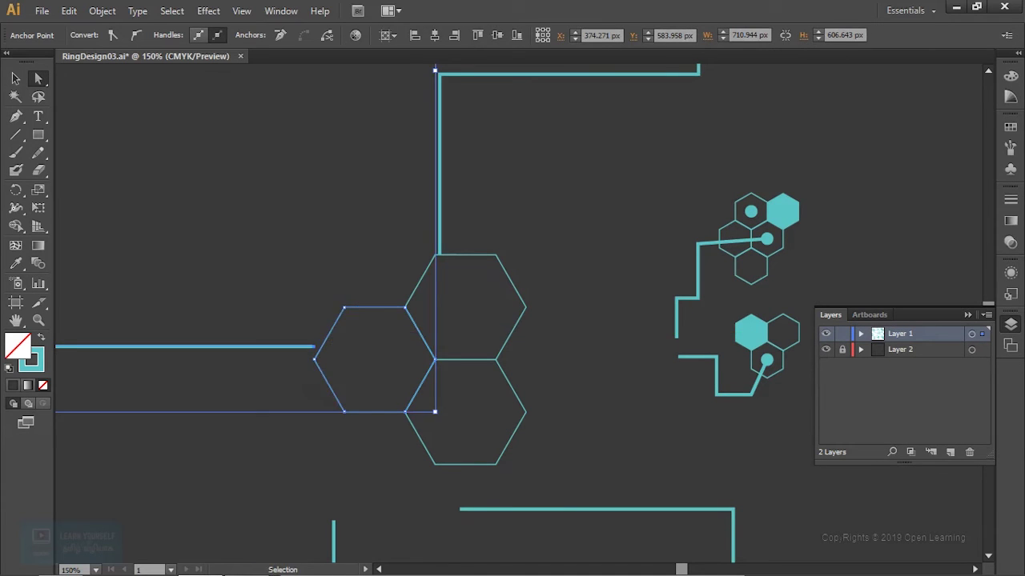
{"action": "scroll", "coordinate": [315, 347], "scroll_direction": "up", "scroll_amount": 4}
{"action": "key", "text": "a"}
{"action": "left_click", "coordinate": [440, 290]}
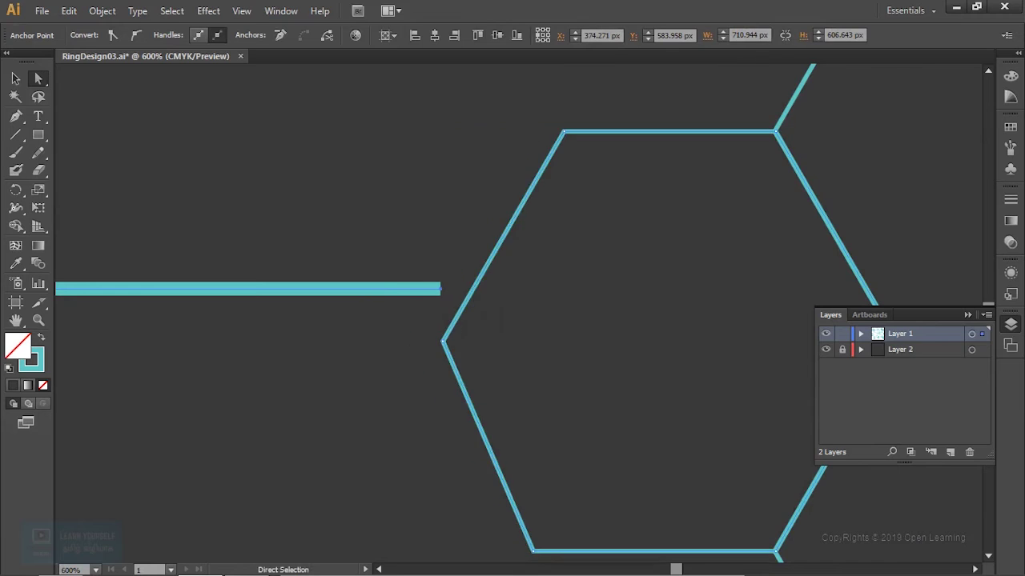
{"action": "scroll", "coordinate": [422, 392], "scroll_direction": "down", "scroll_amount": 2}
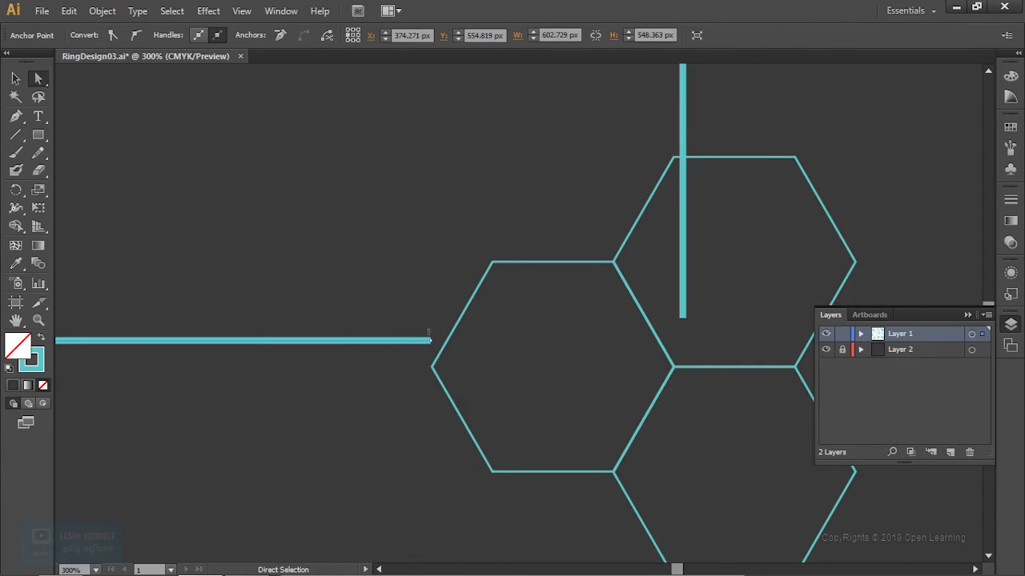
{"action": "left_click_drag", "start_coordinate": [431, 341], "coordinate": [447, 341]}
{"action": "scroll", "coordinate": [223, 505], "scroll_direction": "down", "scroll_amount": 2}
{"action": "left_click_drag", "start_coordinate": [453, 413], "coordinate": [453, 330]}
{"action": "left_click", "coordinate": [529, 458]}
{"action": "scroll", "coordinate": [529, 458], "scroll_direction": "down", "scroll_amount": 3}
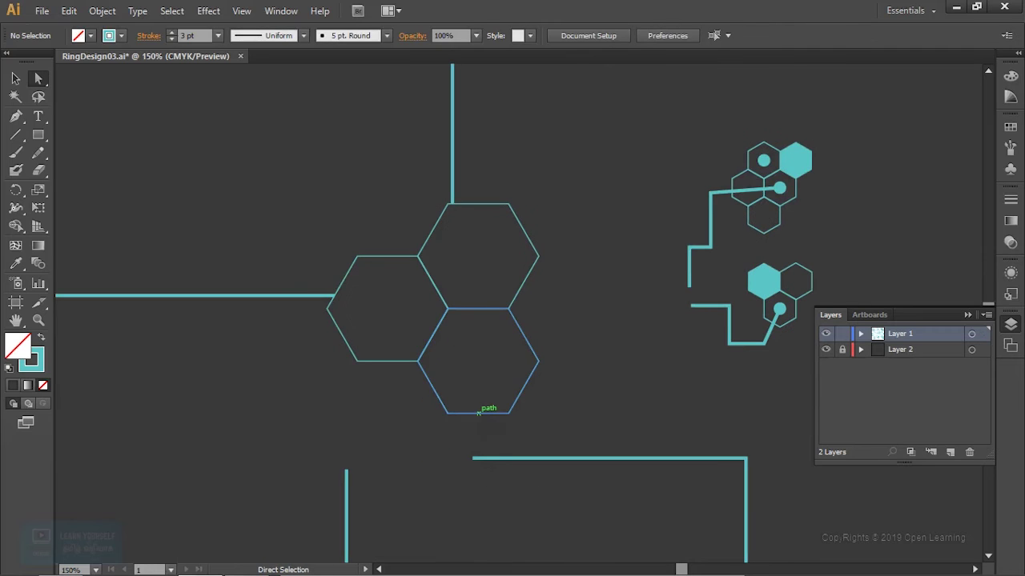
- Duplicate the cluster's bottom hexagon and place the copy down-left of the cluster
{"action": "left_click", "coordinate": [479, 412]}
{"action": "key", "text": "v"}
{"action": "left_click_drag", "start_coordinate": [509, 308], "coordinate": [442, 408]}
{"action": "scroll", "coordinate": [295, 509], "scroll_direction": "up", "scroll_amount": 2}
{"action": "scroll", "coordinate": [440, 477], "scroll_direction": "up", "scroll_amount": 1}
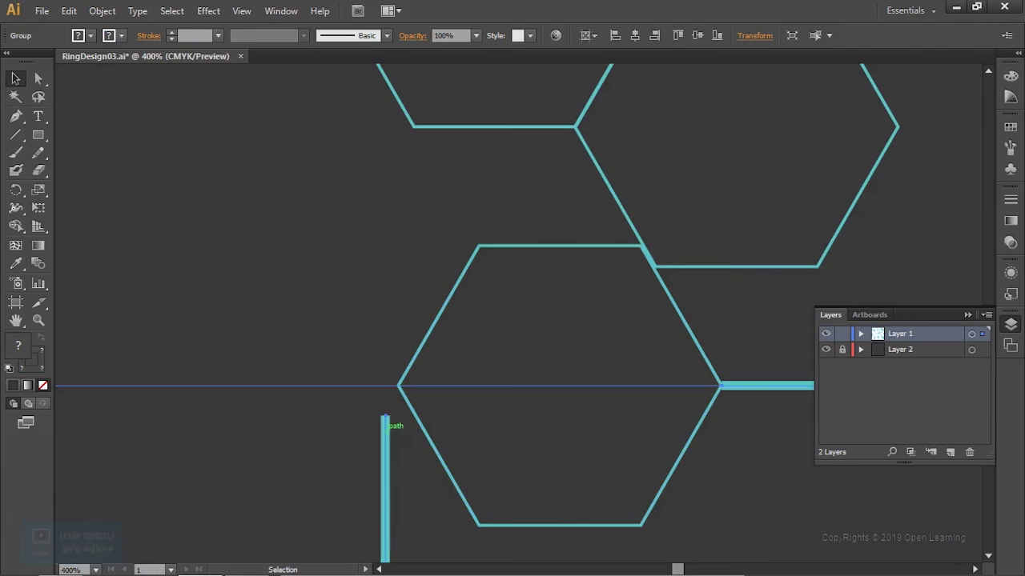
{"action": "double_click", "coordinate": [440, 477]}
{"action": "key", "text": "Escape"}
- Try moving a hexagon corner and the vertical line's top end, undoing both changes
{"action": "left_click", "coordinate": [38, 79]}
{"action": "mouse_move", "coordinate": [399, 386]}
{"action": "left_mouse_down"}
{"action": "mouse_move", "coordinate": [385, 413]}
{"action": "mouse_move", "coordinate": [384, 69]}
{"action": "left_mouse_up"}
{"action": "key", "text": "ctrl+z"}
{"action": "left_click", "coordinate": [384, 415]}
{"action": "left_click_drag", "start_coordinate": [385, 415], "coordinate": [384, 79]}
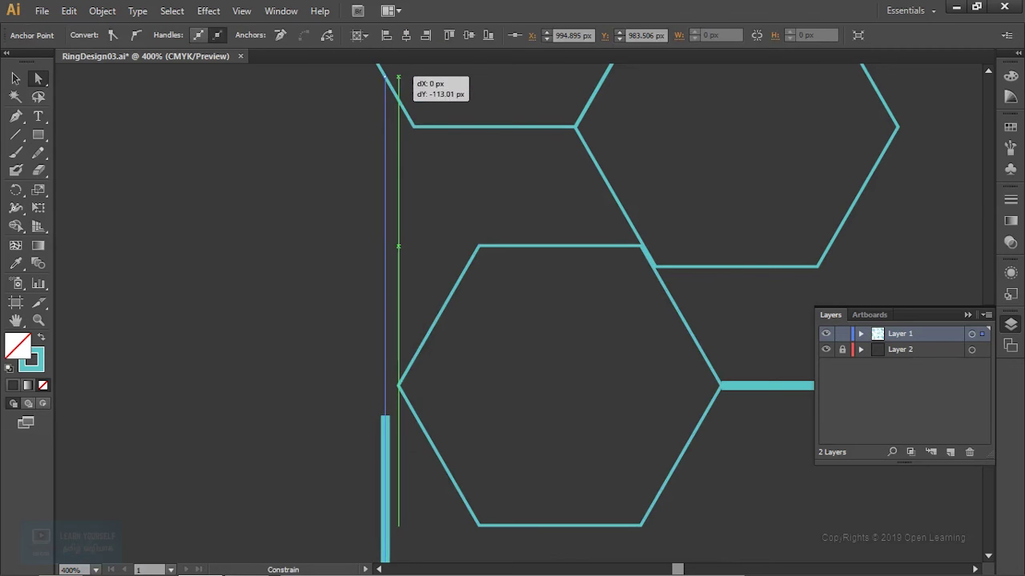
{"action": "scroll", "coordinate": [415, 410], "scroll_direction": "down", "scroll_amount": 4}
{"action": "key", "text": "ctrl+z"}
{"action": "scroll", "coordinate": [257, 325], "scroll_direction": "up", "scroll_amount": 2}
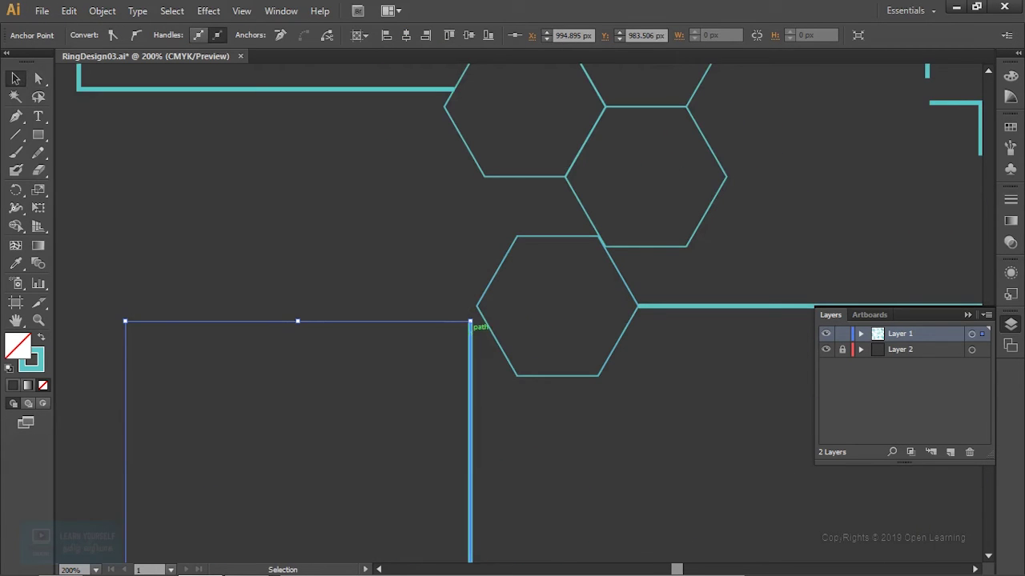
- Move the new hexagon copy so its corner meets the vertical line's end
{"action": "left_click", "coordinate": [513, 244]}
{"action": "left_click_drag", "start_coordinate": [600, 312], "coordinate": [514, 377]}
{"action": "scroll", "coordinate": [514, 376], "scroll_direction": "up", "scroll_amount": 3}
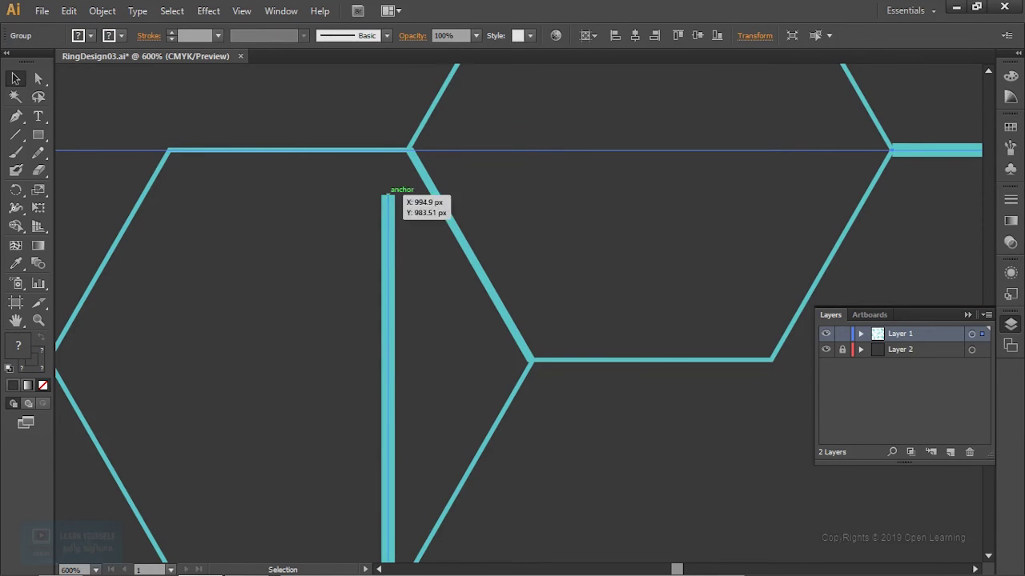
{"action": "scroll", "coordinate": [400, 512], "scroll_direction": "down", "scroll_amount": 3}
{"action": "scroll", "coordinate": [400, 512], "scroll_direction": "down", "scroll_amount": 5}
{"action": "scroll", "coordinate": [417, 448], "scroll_direction": "down", "scroll_amount": 10}
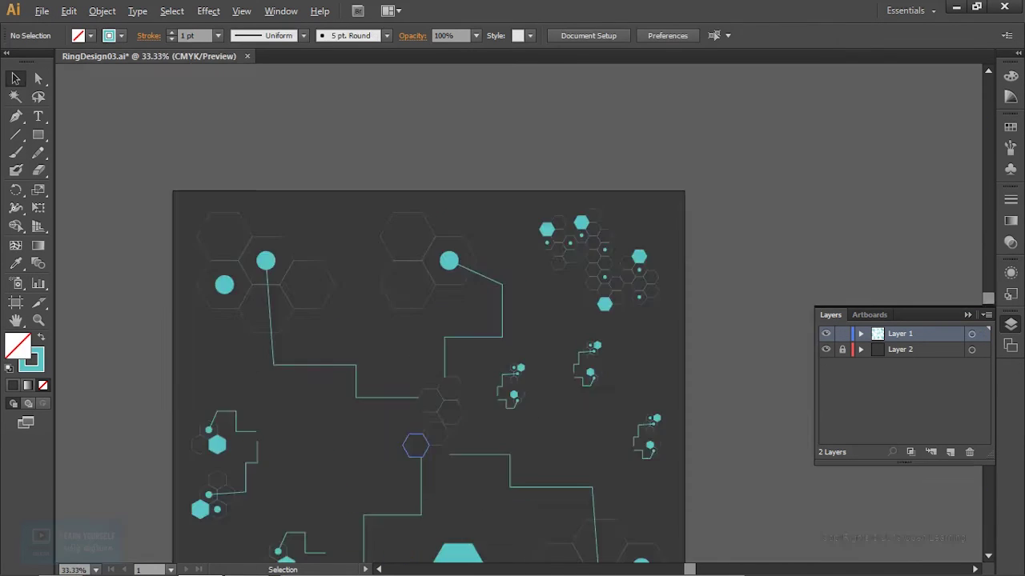
{"action": "scroll", "coordinate": [481, 440], "scroll_direction": "down", "scroll_amount": 1}
{"action": "scroll", "coordinate": [480, 440], "scroll_direction": "up", "scroll_amount": 3}
{"action": "scroll", "coordinate": [480, 440], "scroll_direction": "up", "scroll_amount": 1}
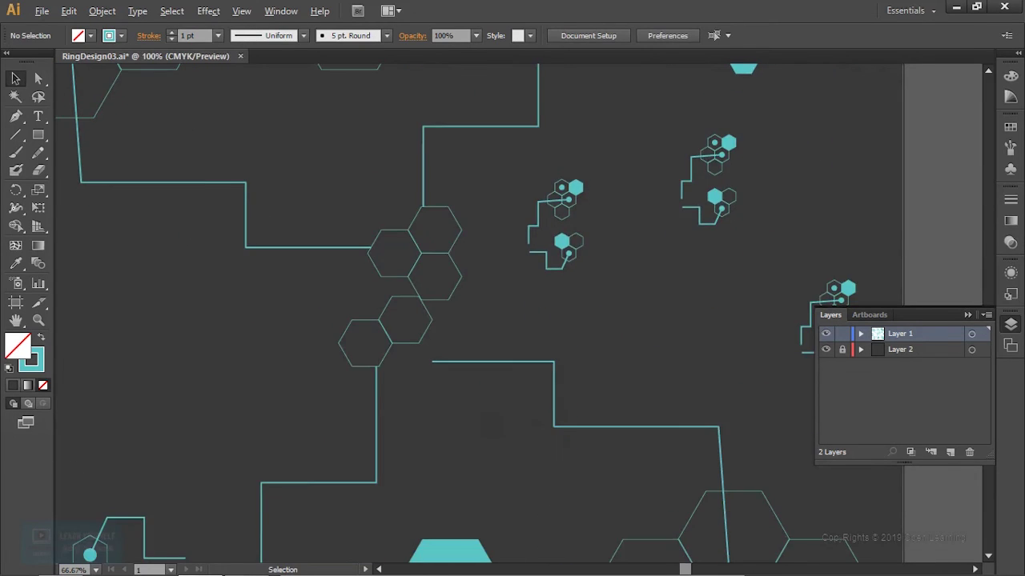
- Bring the lower hexagons into view and select the lower horizontal connector line
{"action": "scroll", "coordinate": [485, 417], "scroll_direction": "up", "scroll_amount": 3}
{"action": "left_click_drag", "start_coordinate": [366, 281], "coordinate": [484, 392]}
{"action": "left_click", "coordinate": [471, 370]}
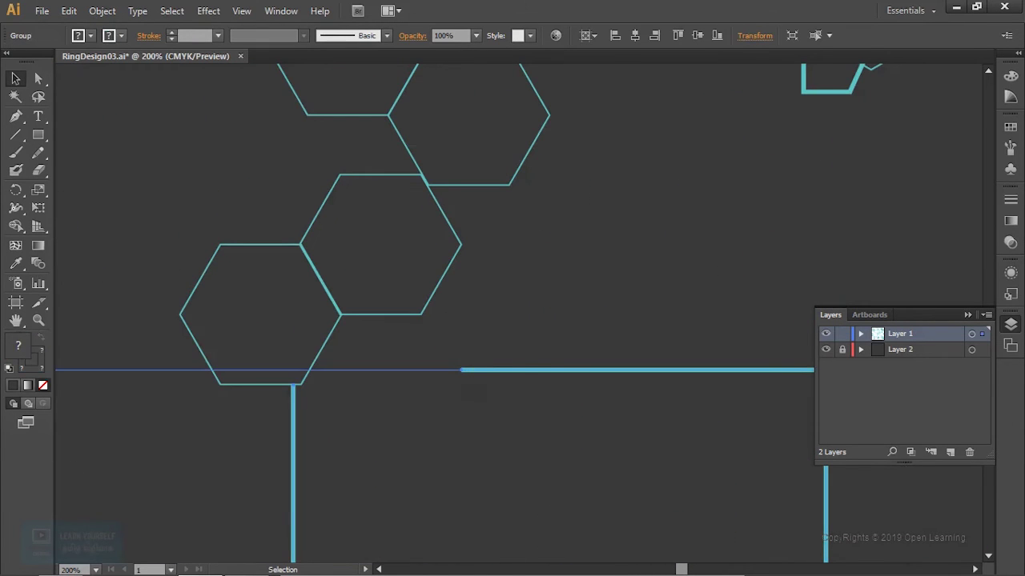
{"action": "double_click", "coordinate": [462, 370]}
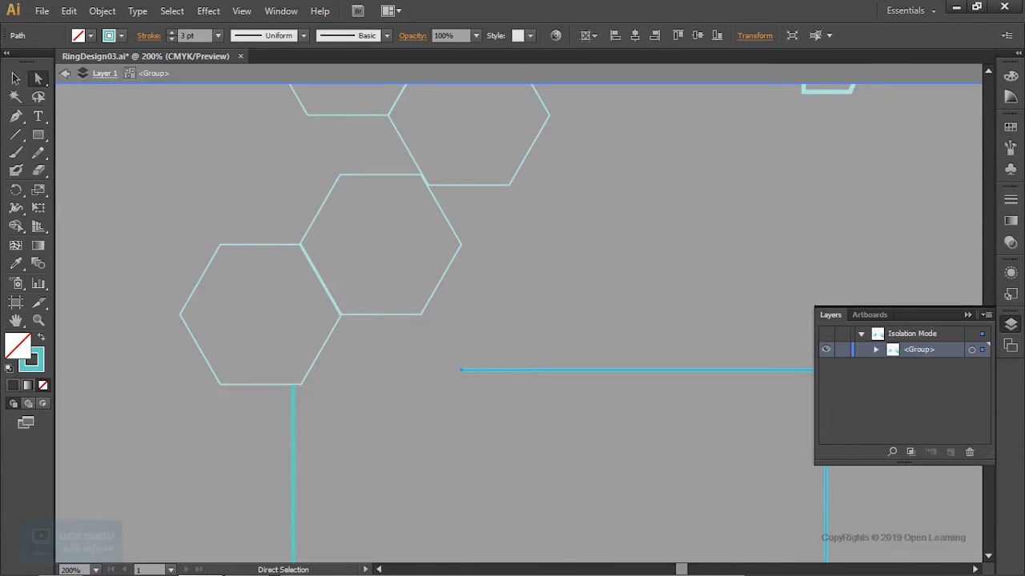
{"action": "key", "text": "Escape"}
- Drag the line's left anchor onto the hexagon's bottom corner, then zoom out to the artboard
{"action": "mouse_move", "coordinate": [512, 409]}
{"action": "left_mouse_down"}
{"action": "mouse_move", "coordinate": [466, 371]}
{"action": "mouse_move", "coordinate": [377, 366]}
{"action": "left_mouse_up"}
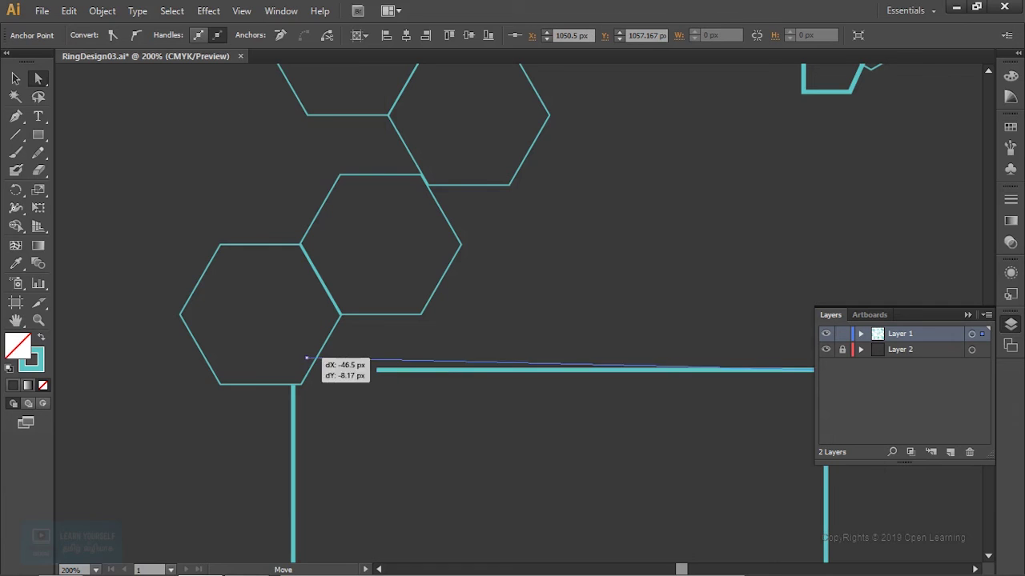
{"action": "left_click_drag", "start_coordinate": [376, 369], "coordinate": [311, 369]}
{"action": "key", "text": "ctrl+shift+a"}
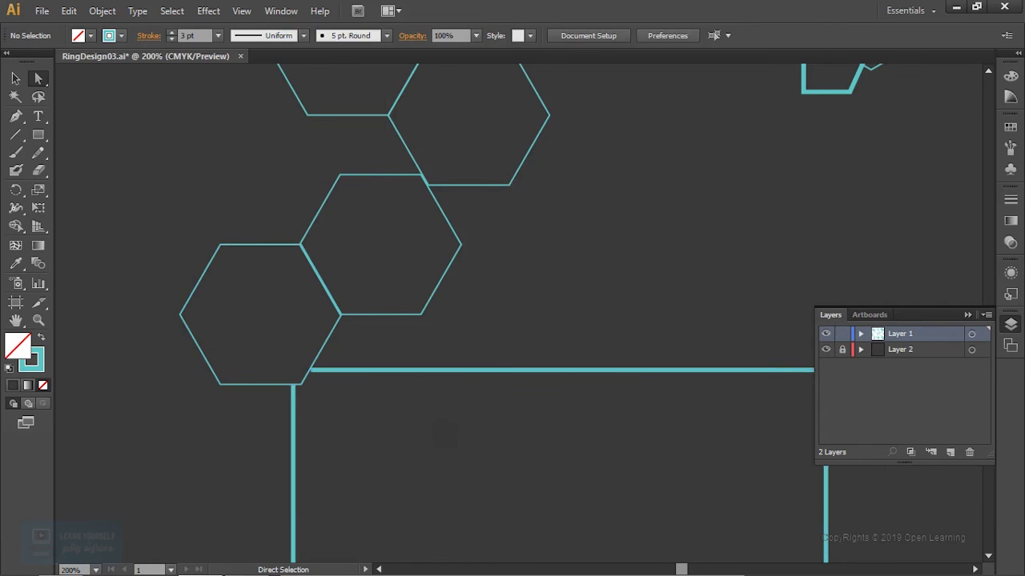
{"action": "key", "text": "ctrl+minus"}
{"action": "key", "text": "ctrl+minus"}
{"action": "key", "text": "ctrl+minus"}
{"action": "key", "text": "ctrl+plus"}
{"action": "key", "text": "ctrl+minus"}
{"action": "key", "text": "ctrl+minus"}
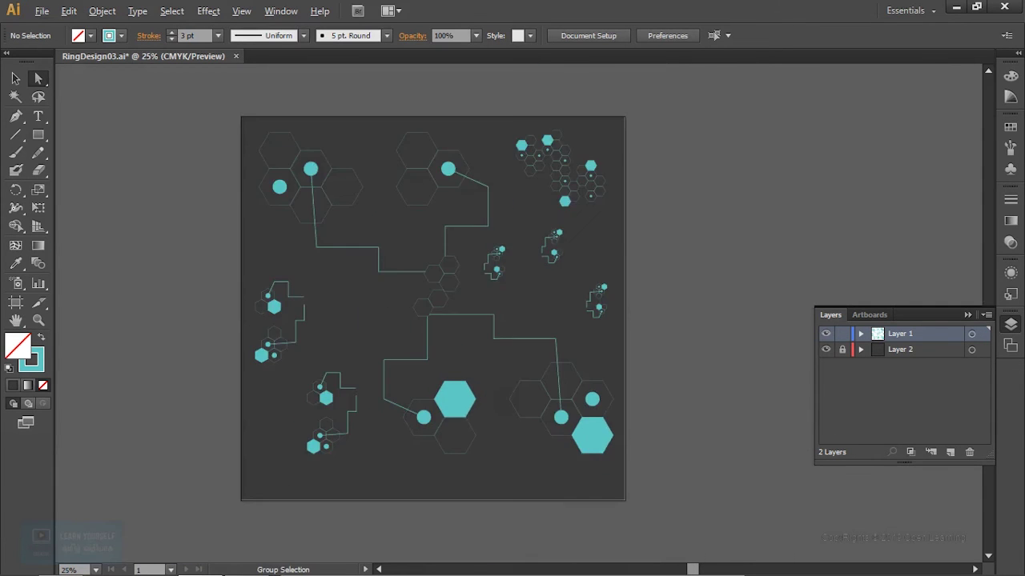
{"action": "key", "text": "ctrl+plus"}
{"action": "key", "text": "ctrl+plus"}
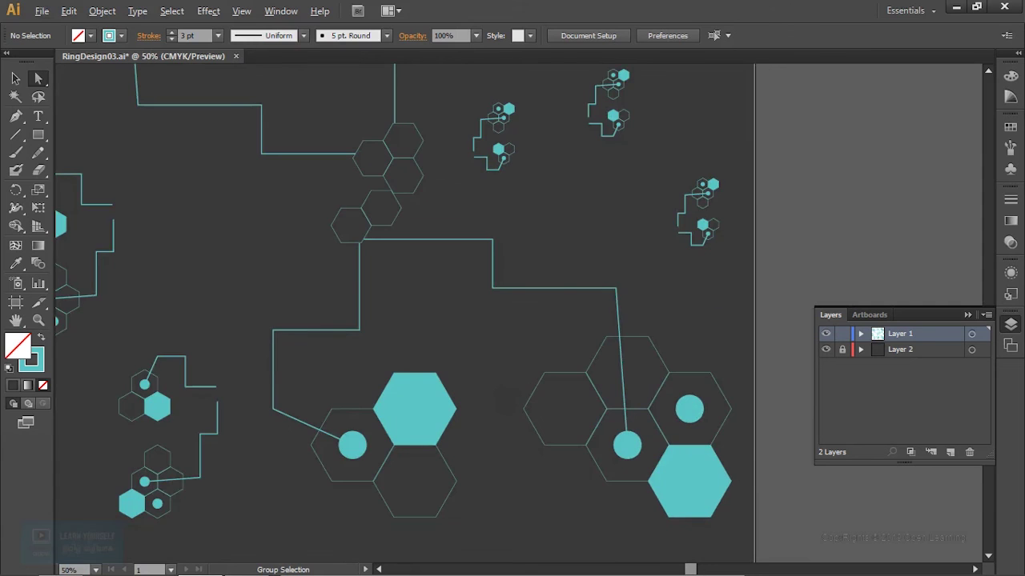
{"action": "key", "text": "ctrl+minus"}
{"action": "mouse_move", "coordinate": [400, 280]}
{"action": "left_mouse_down"}
{"action": "mouse_move", "coordinate": [421, 392]}
{"action": "mouse_move", "coordinate": [356, 268]}
{"action": "mouse_move", "coordinate": [414, 373]}
{"action": "left_mouse_up"}
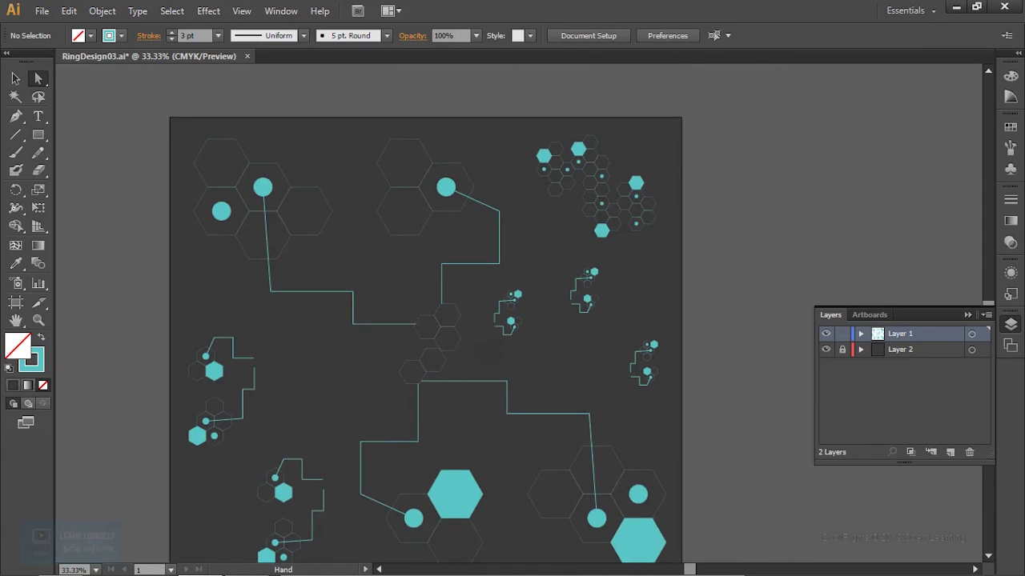